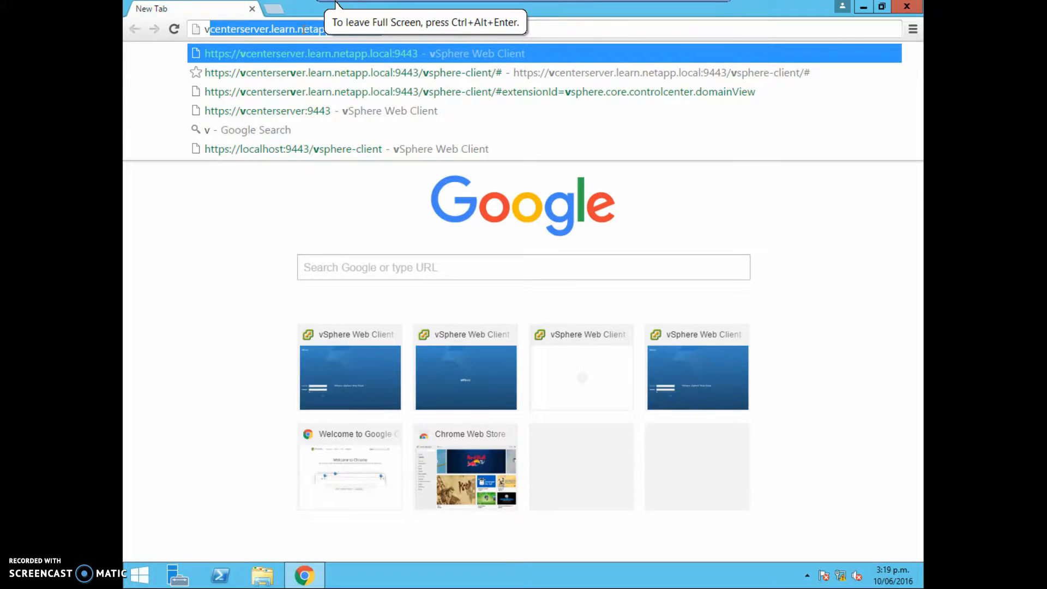
key("BackSpace")
key("BackSpace")
type("h")
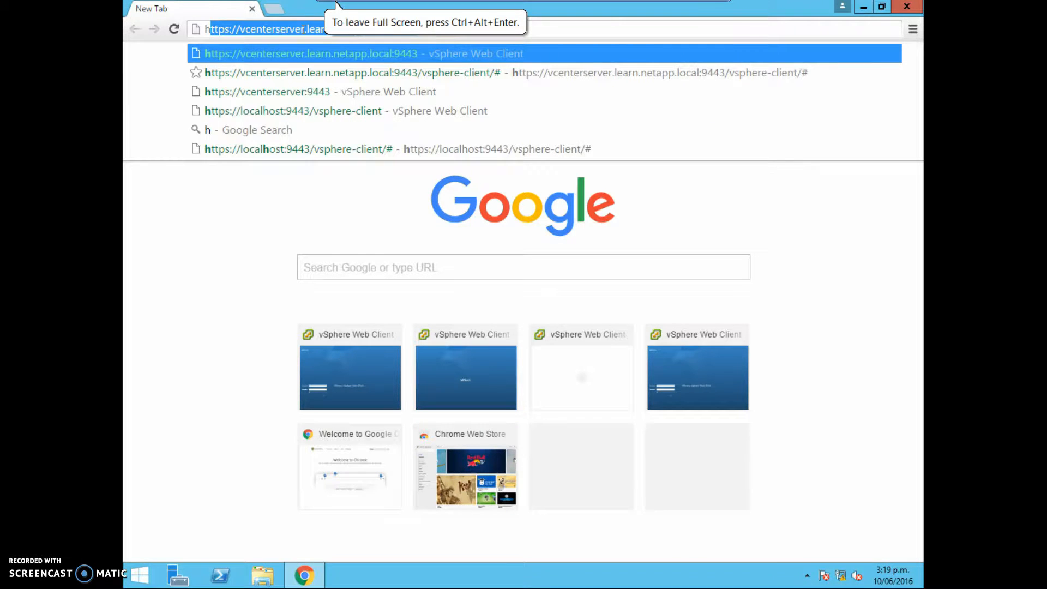
type("ttps:")
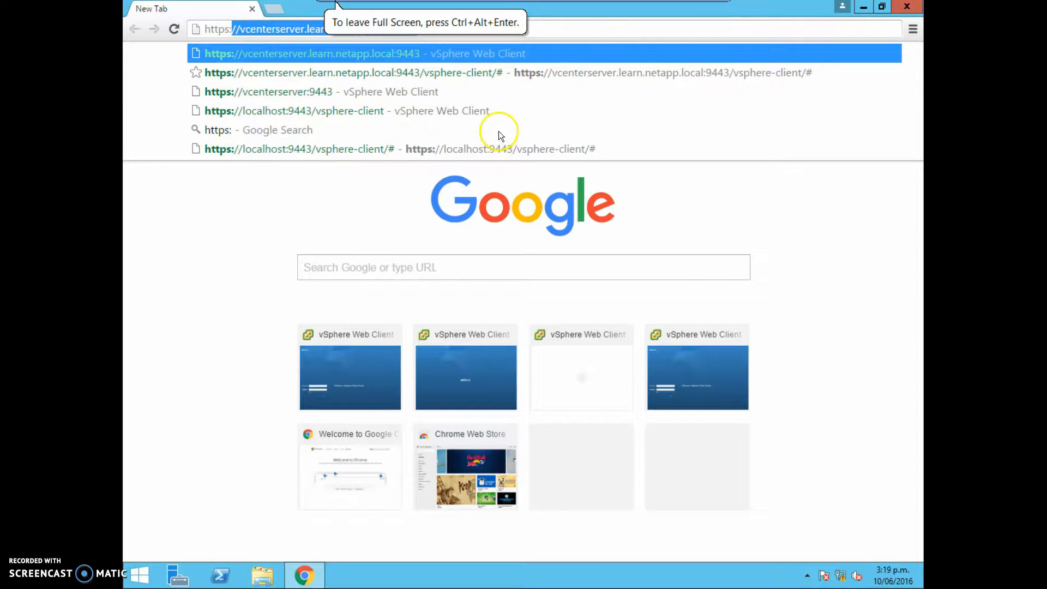
type("//")
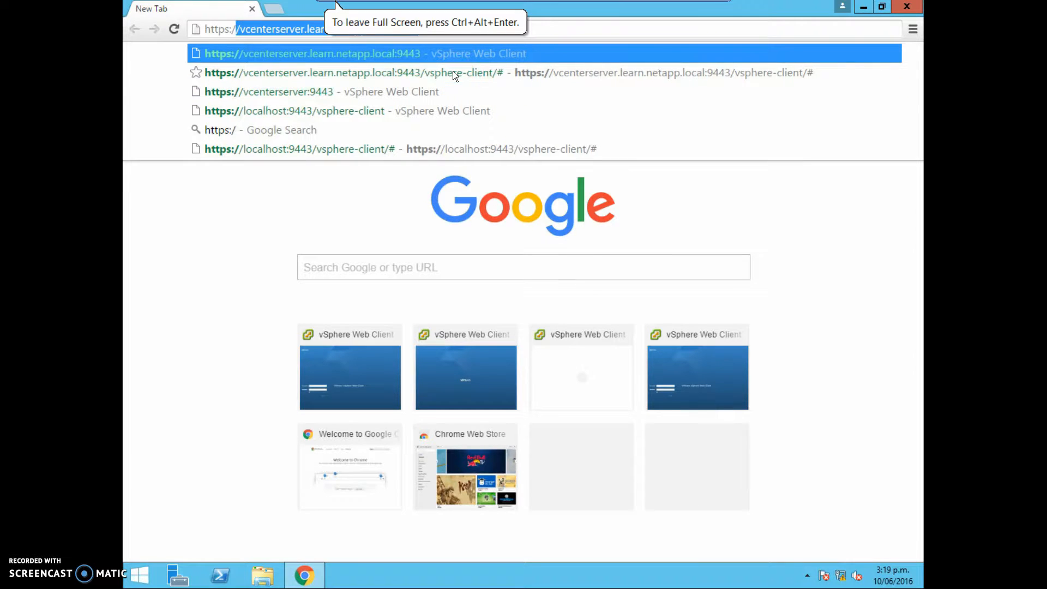
type("v")
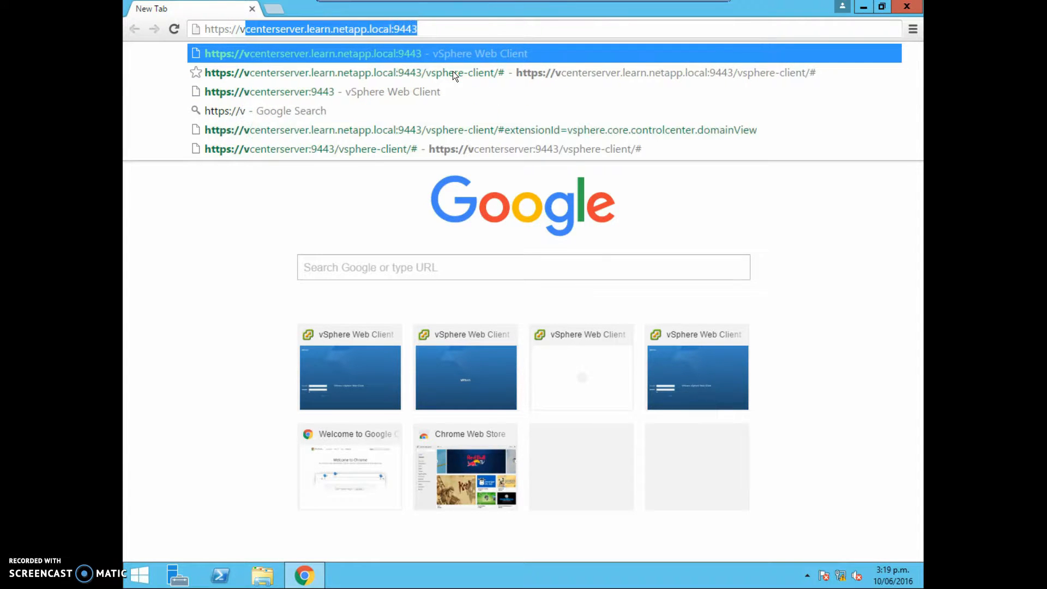
type("c")
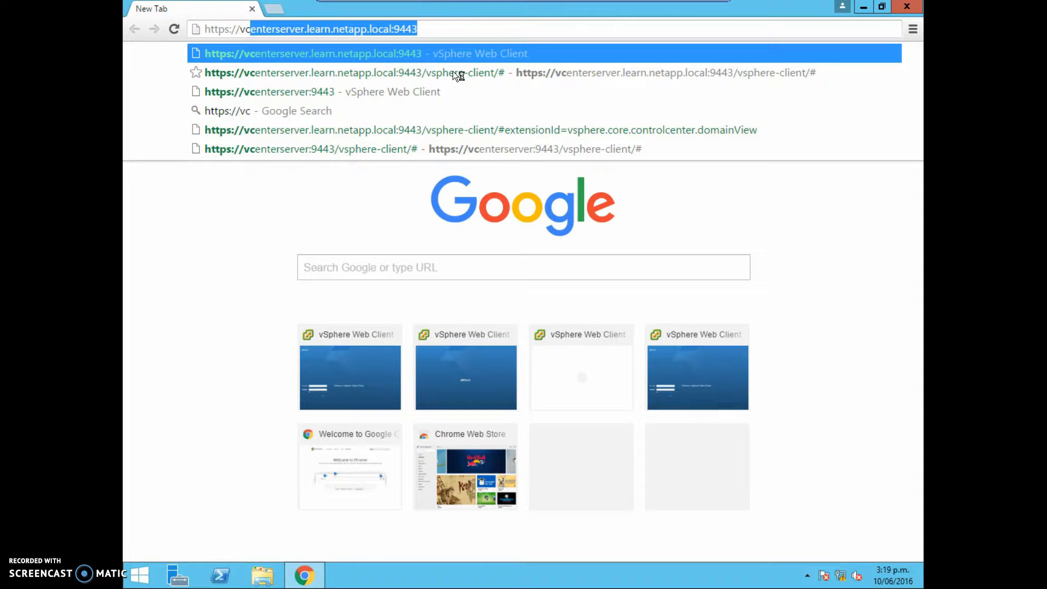
key("Return")
left_click(433, 150)
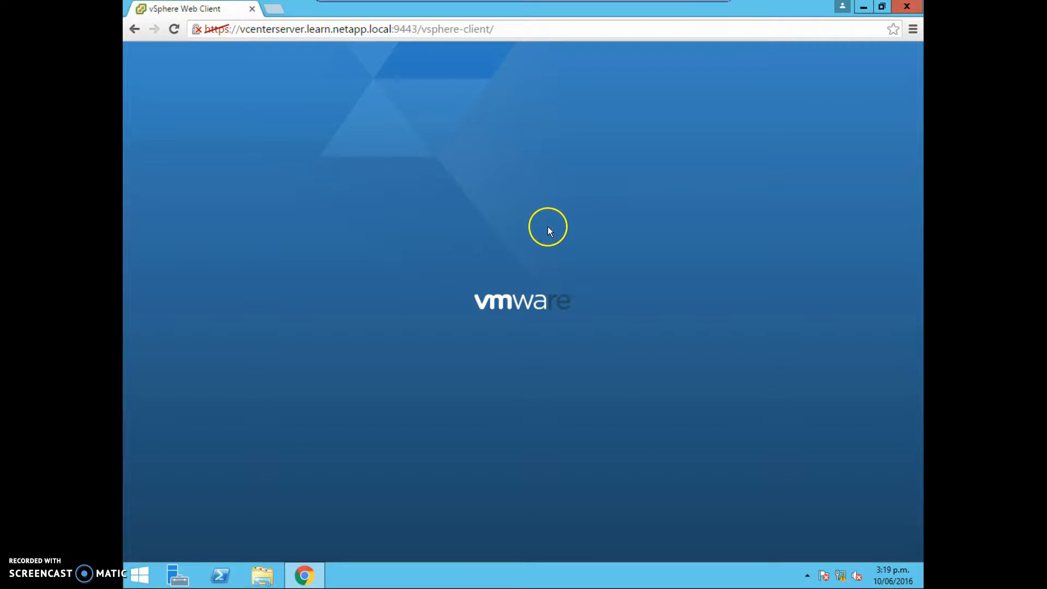
Open the Windows System properties to check the computer name and domain, then close the window.
key("super+Pause")
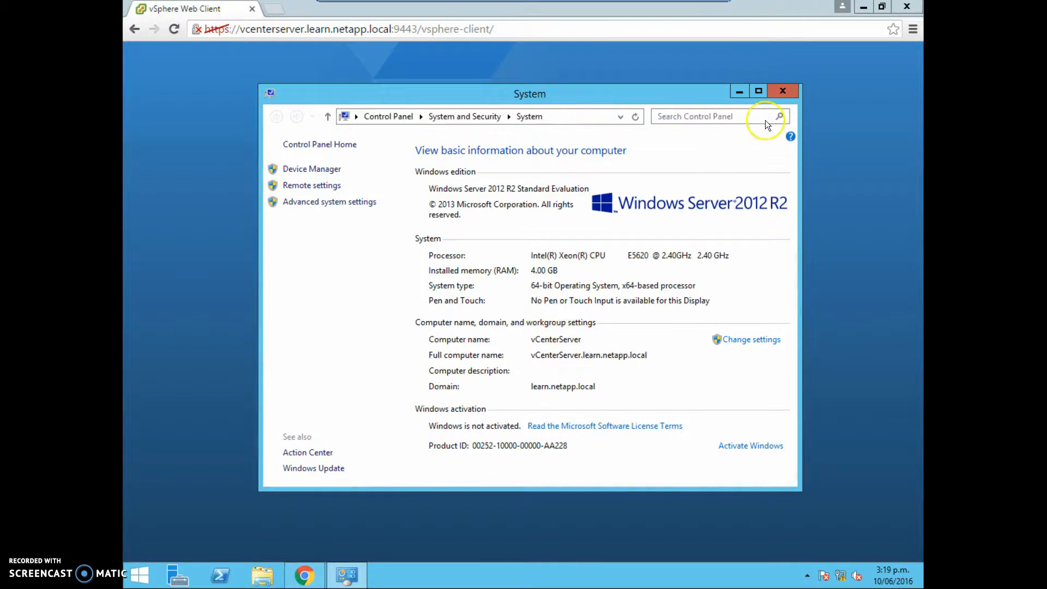
key("alt+space")
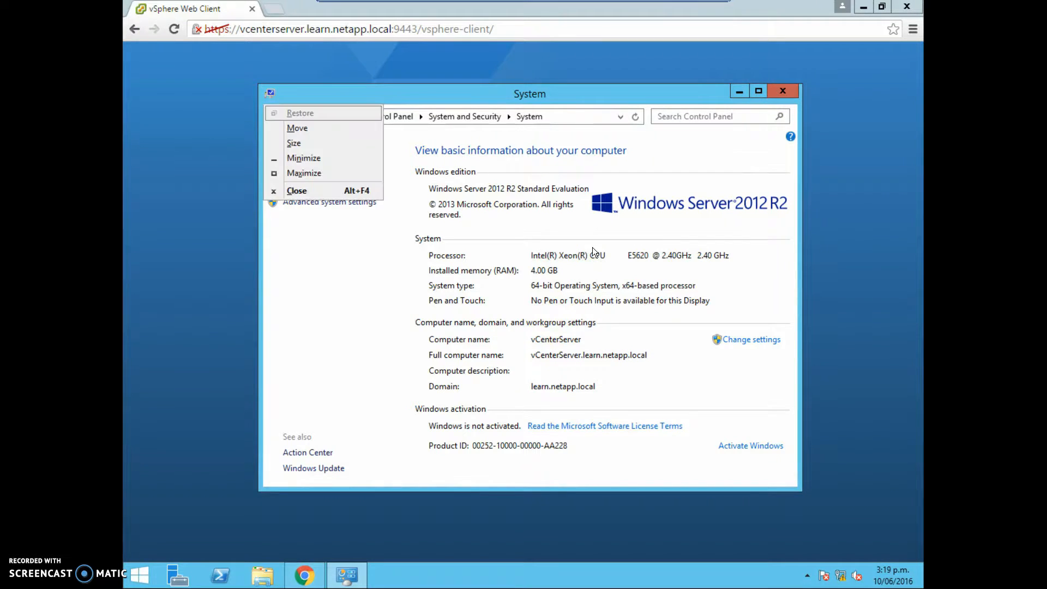
key("c")
left_click(533, 260)
left_click(354, 269)
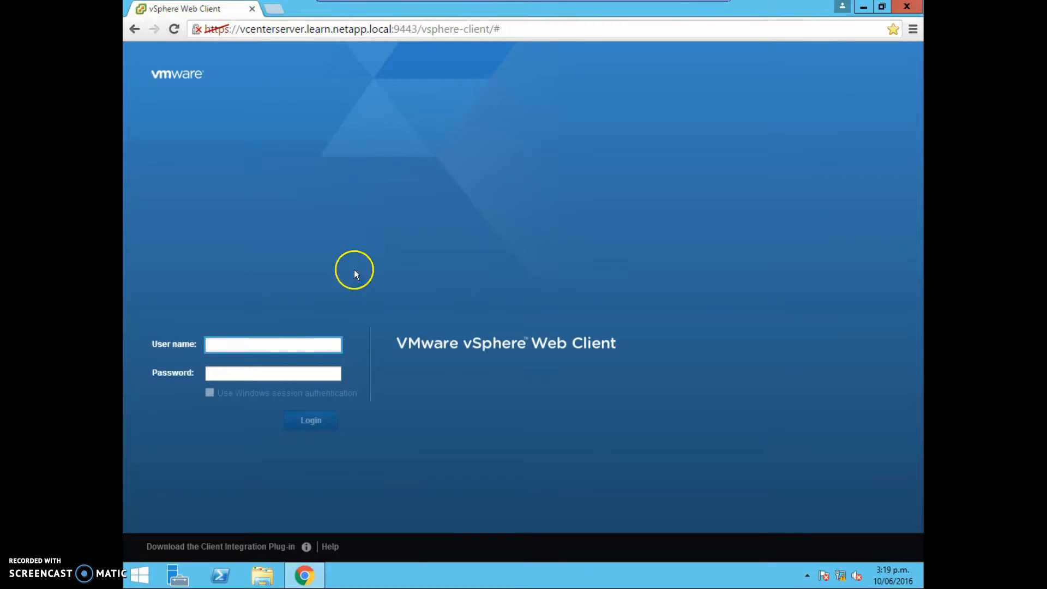
left_click(280, 343)
type("Administrator@vsp")
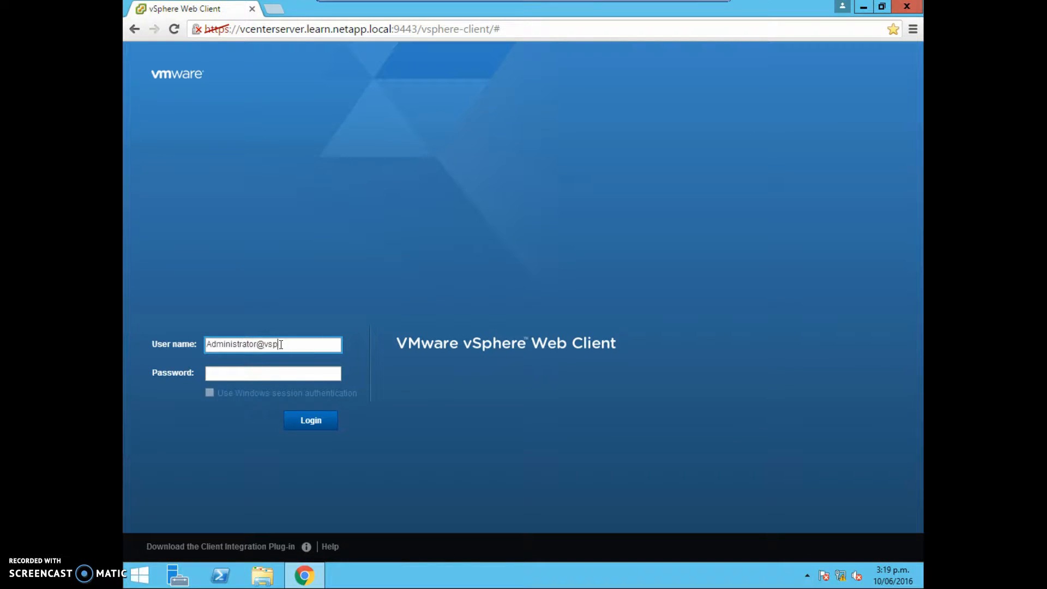
type("here.local")
key("Tab")
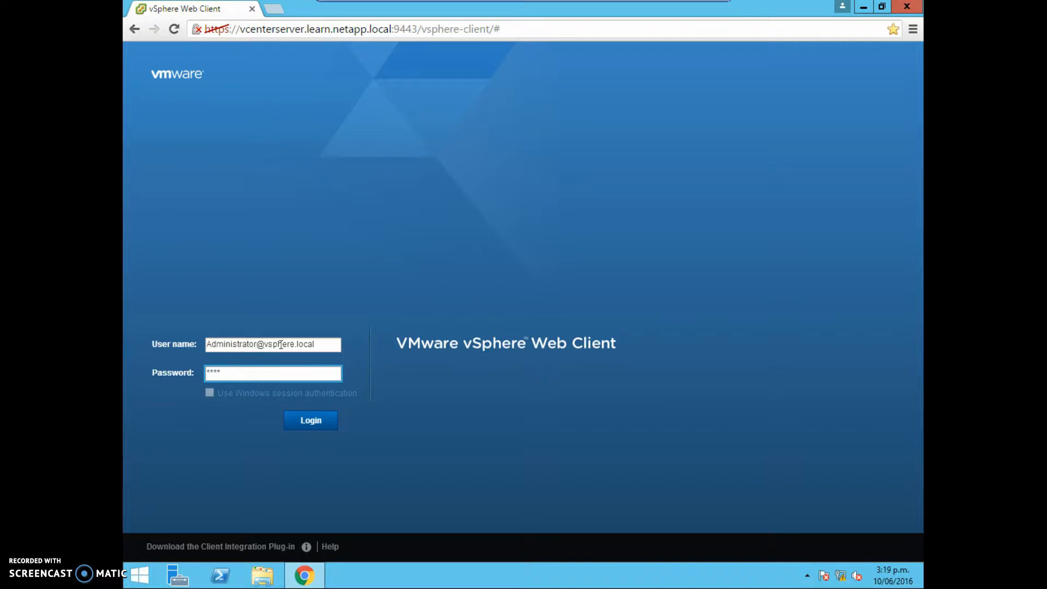
key("Return")
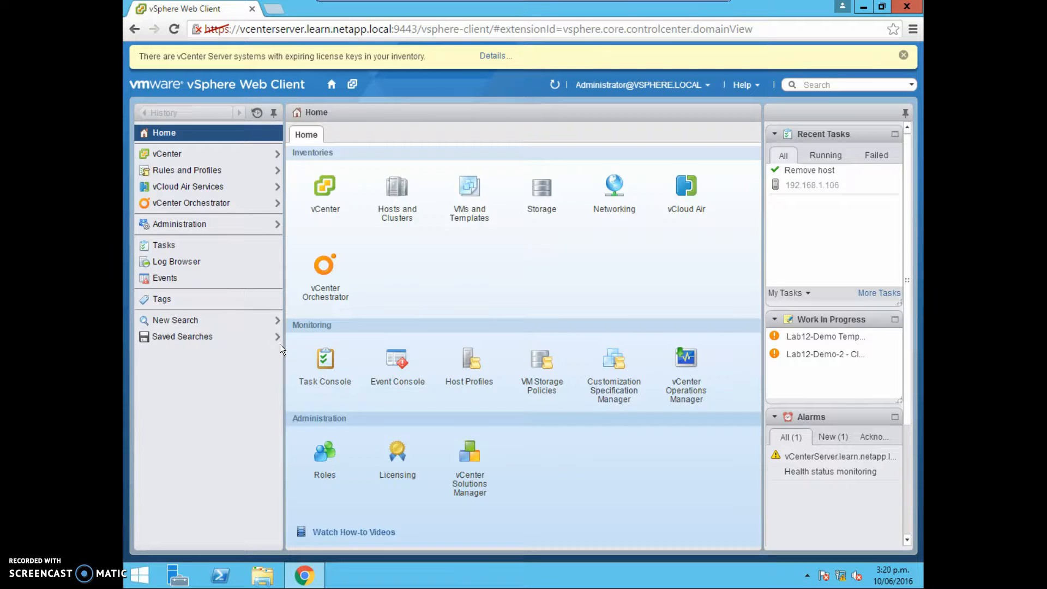
Open the Add License Keys dialog from Administration Licenses, type a placeholder note about adding licenses, and cancel it.
left_click(261, 225)
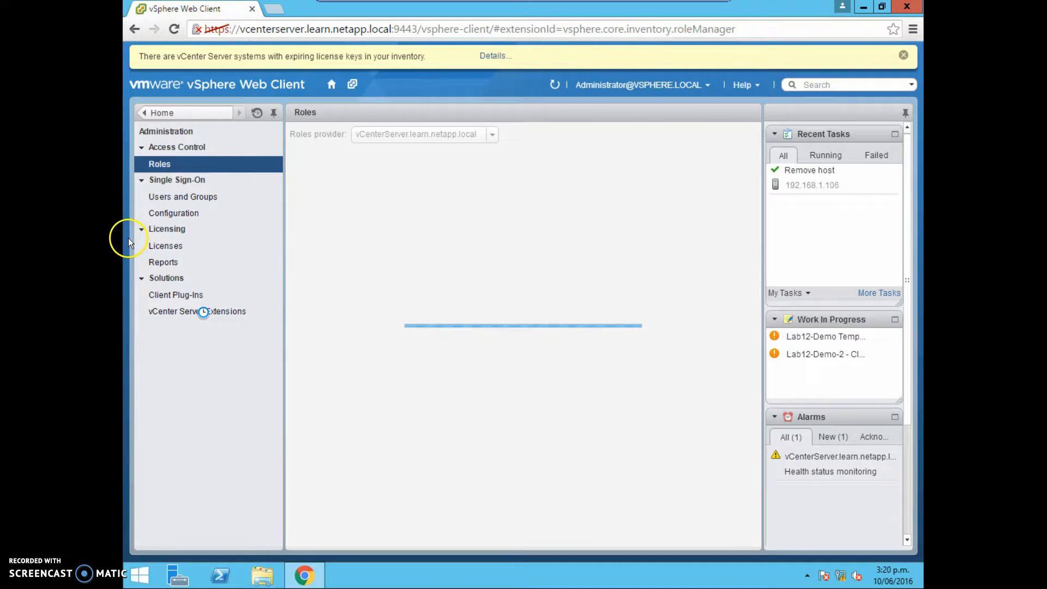
left_click(158, 245)
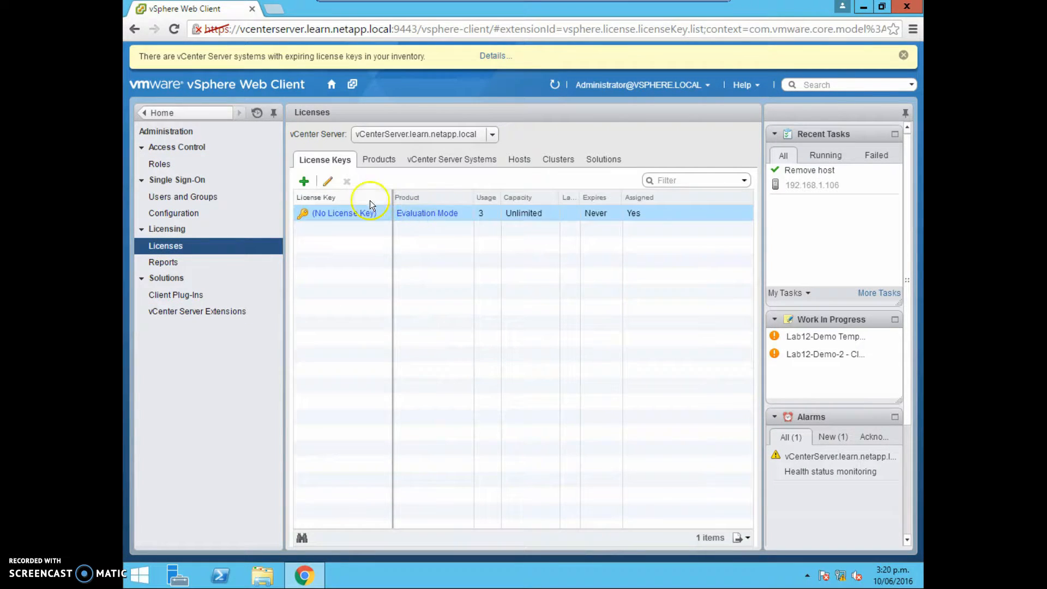
left_click(304, 182)
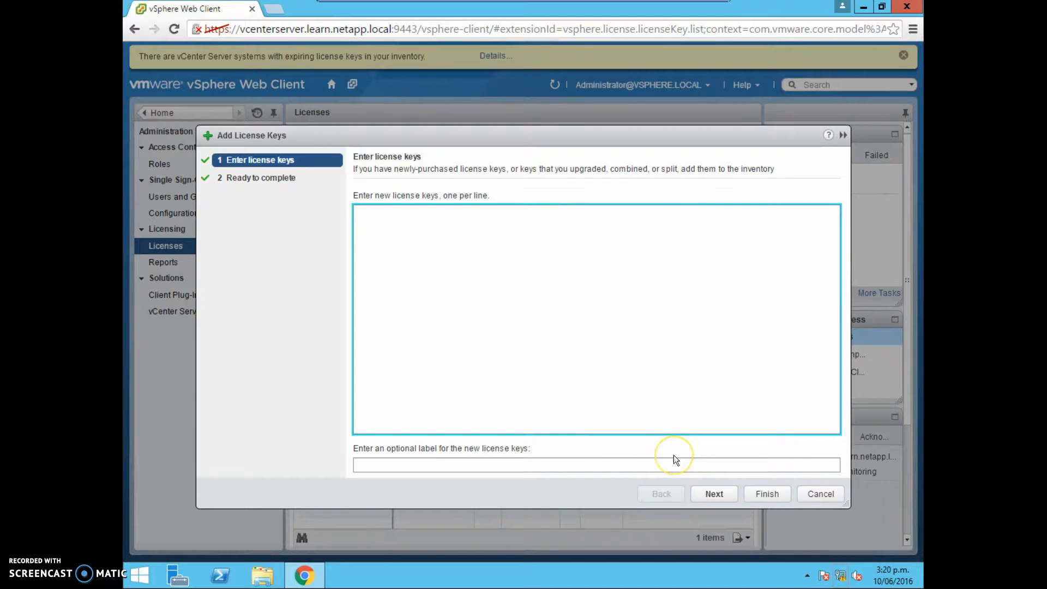
type("THIS IS WHERE WE ADD LINCENSES TO V")
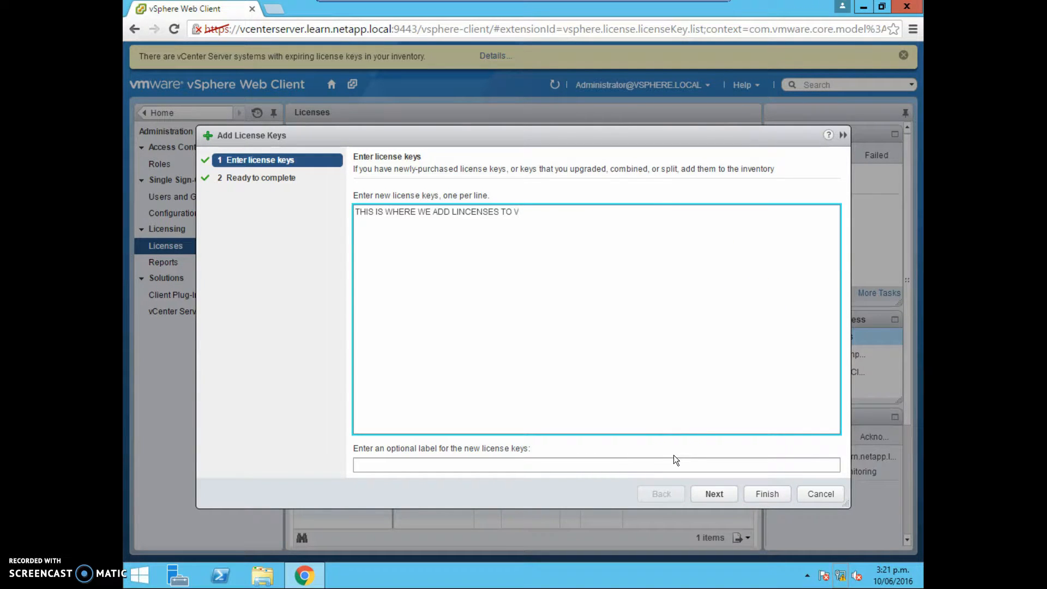
type("SPHERE")
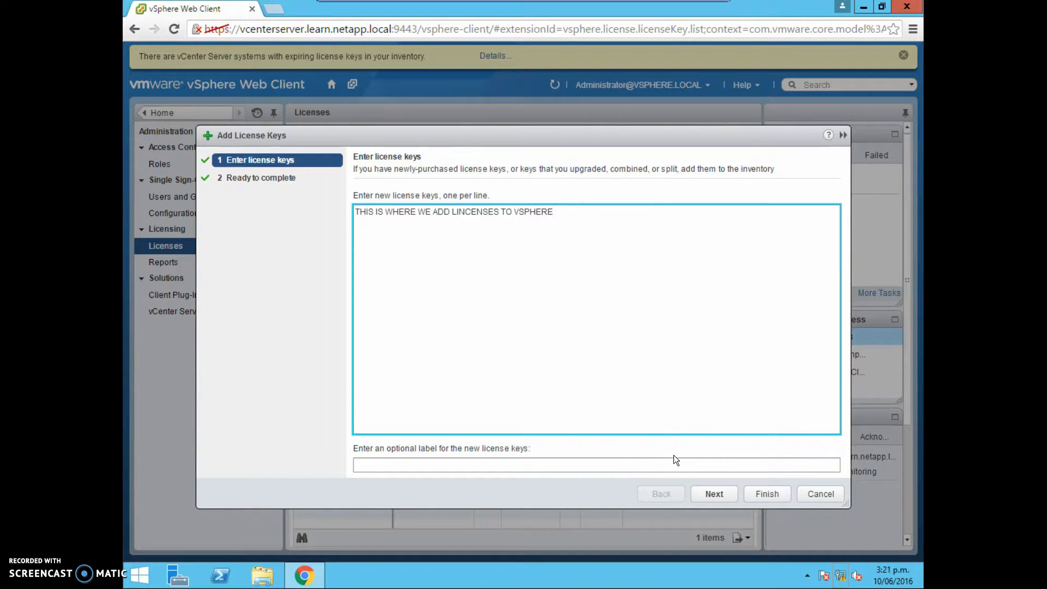
left_click(818, 494)
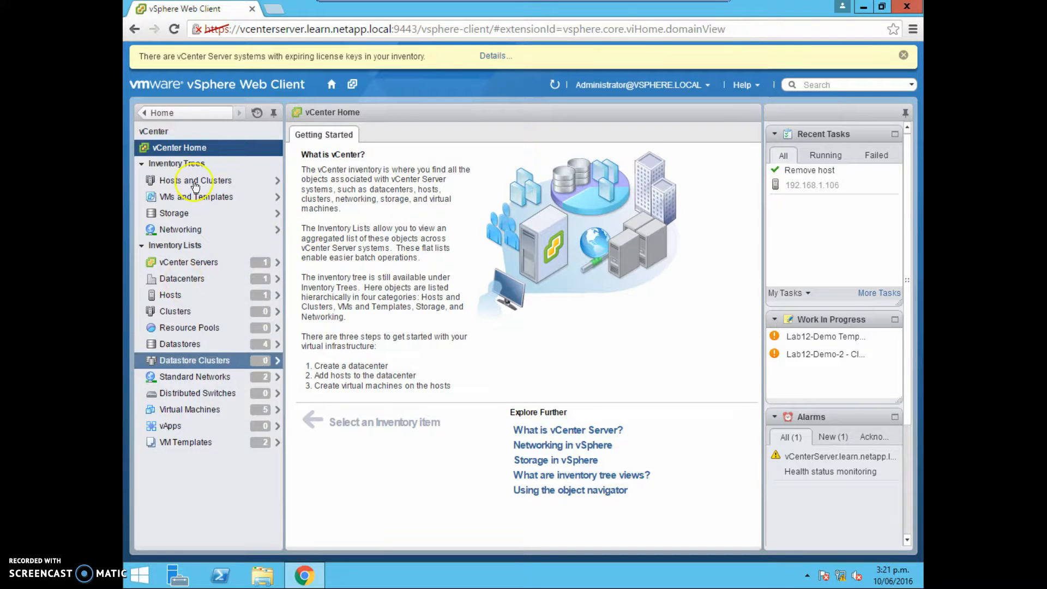
Create a new datacenter named Datacenter-Demo under the vCenter server in Hosts and Clusters.
left_click(208, 180)
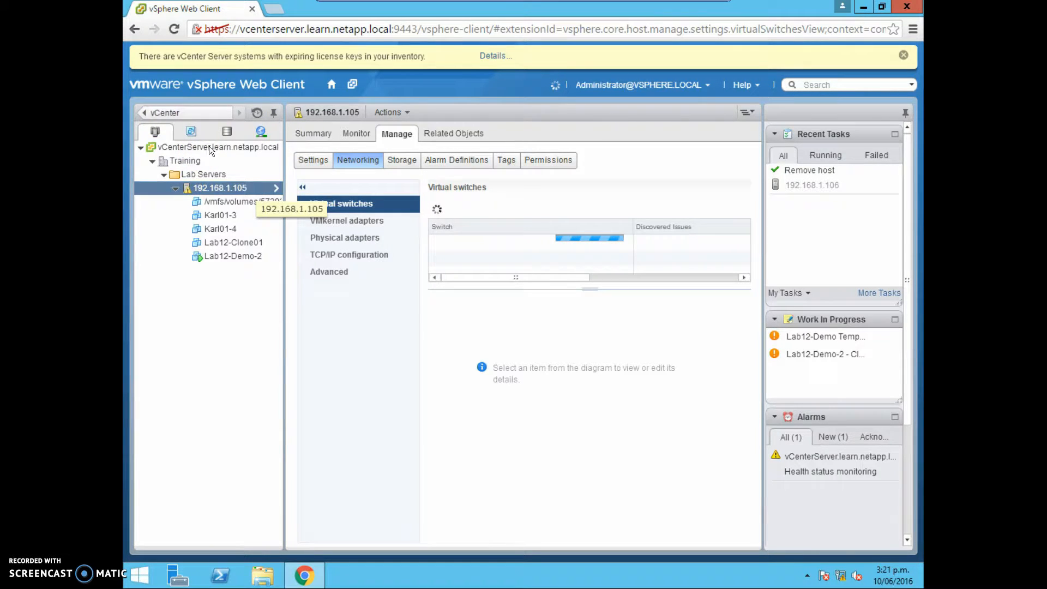
left_click(208, 146)
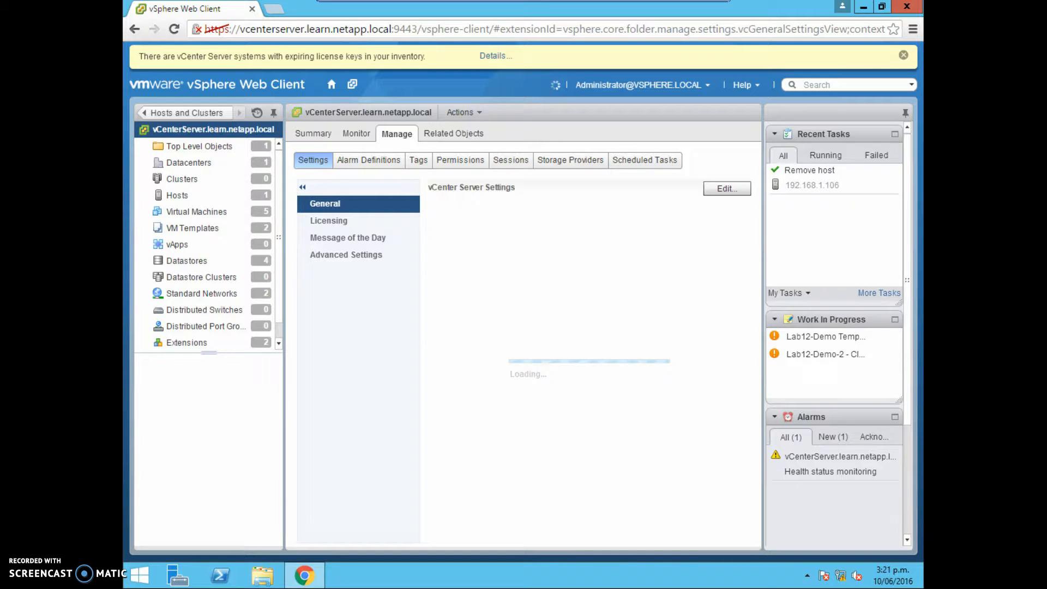
left_click(479, 112)
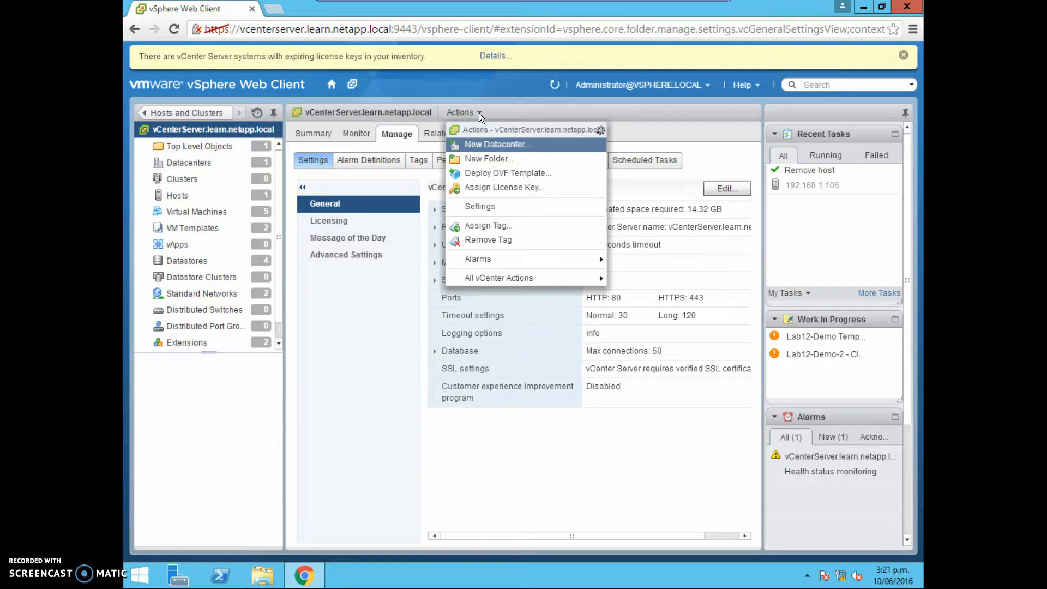
left_click(488, 145)
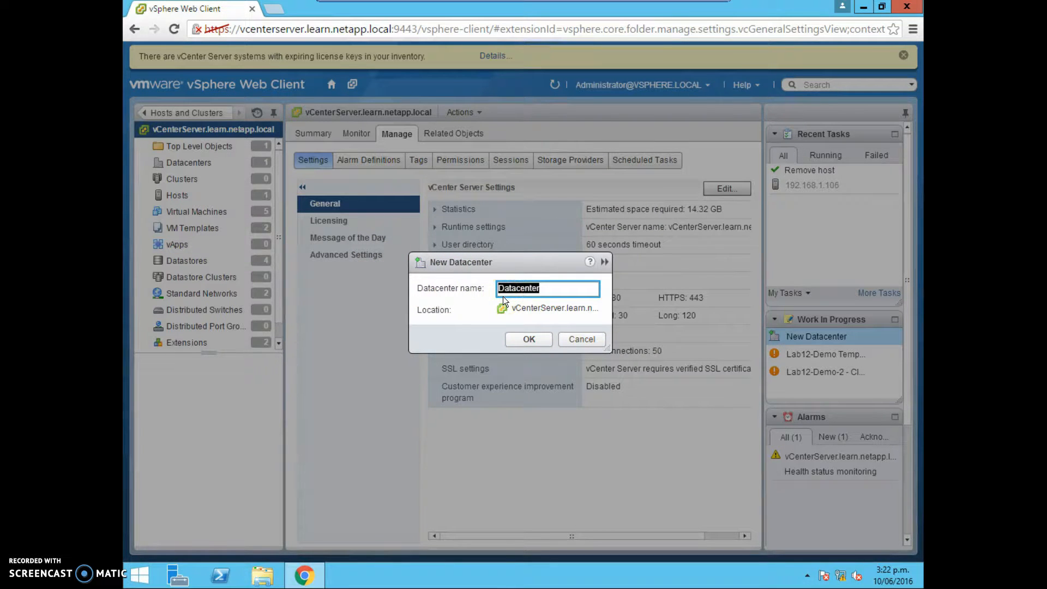
key("End")
type("-Deomo")
key("BackSpace")
key("BackSpace")
key("BackSpace")
type("mo")
left_click(523, 338)
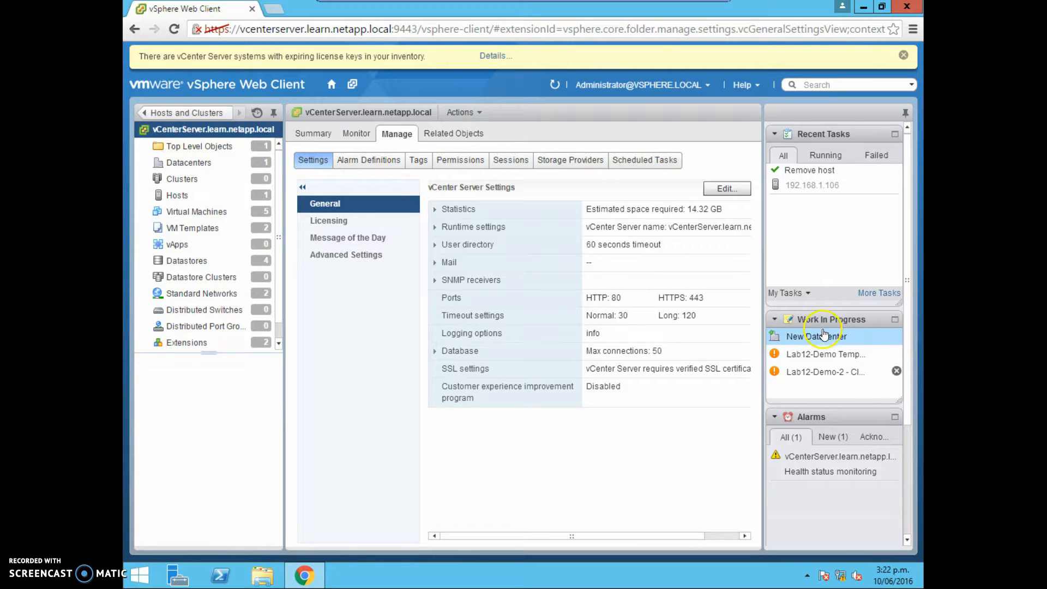
left_click(824, 335)
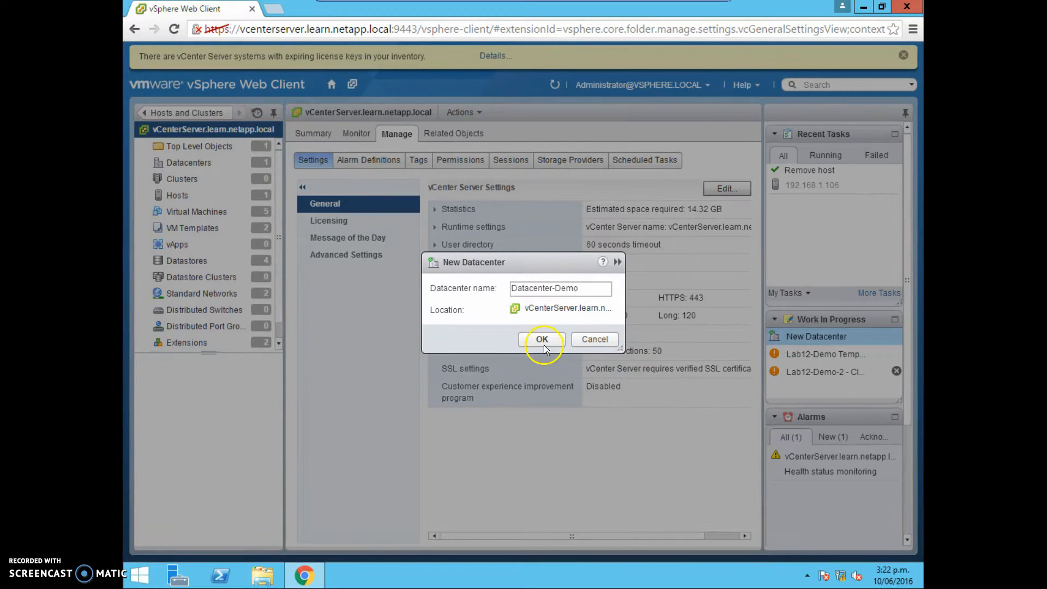
left_click(543, 340)
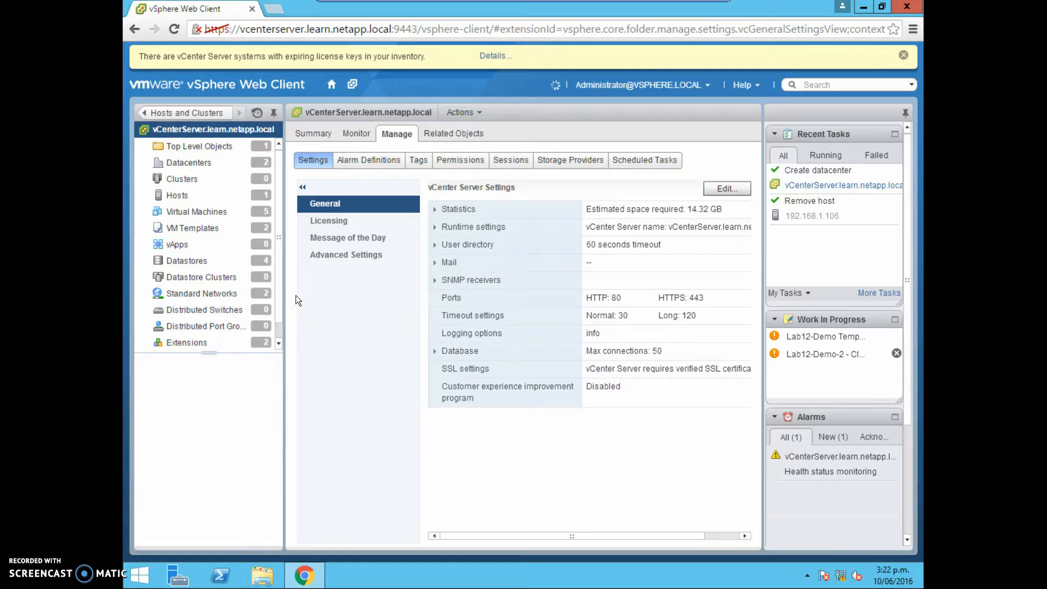
Review the datacenters list and select Datacenter-Demo in the inventory tree to view its summary.
left_click(198, 162)
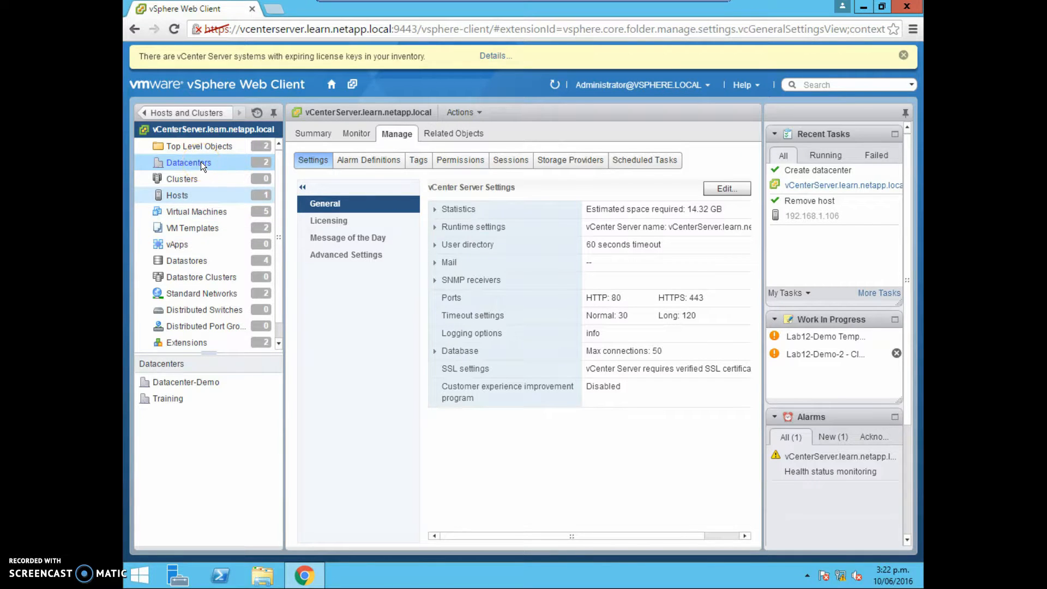
left_click(201, 162)
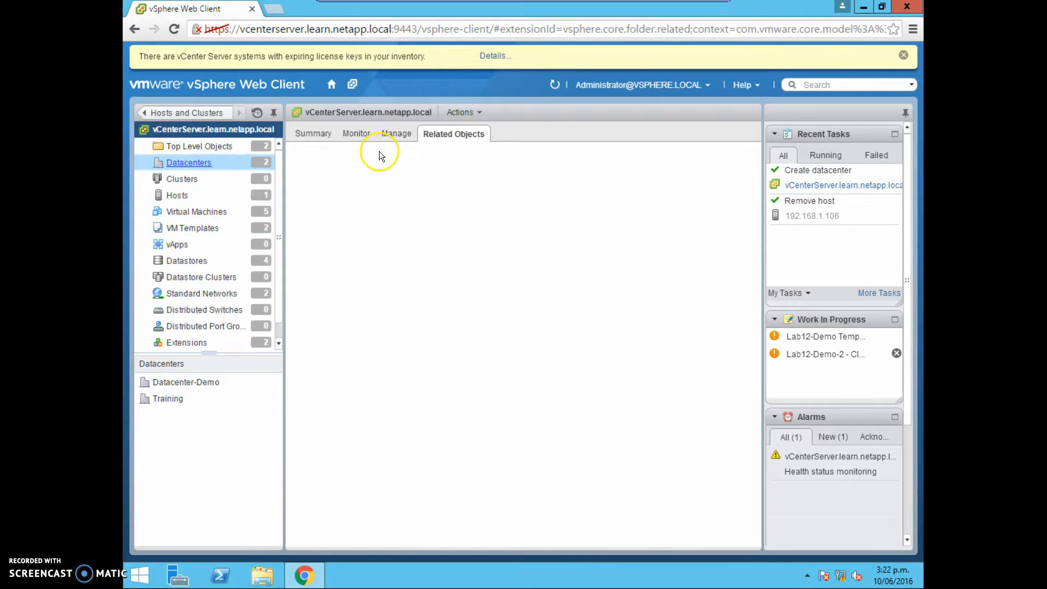
left_click(314, 135)
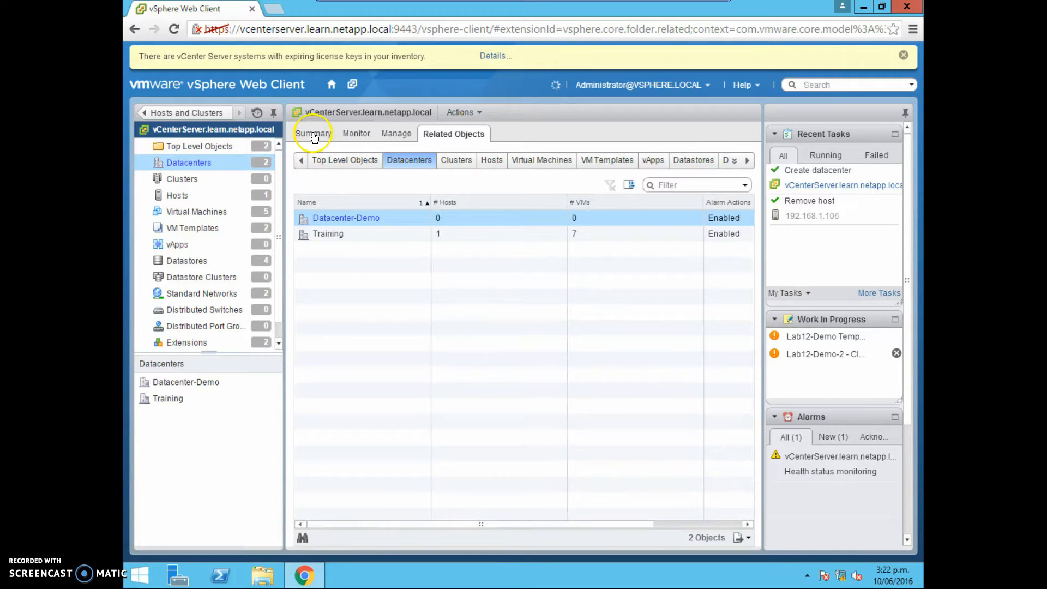
left_click(366, 225)
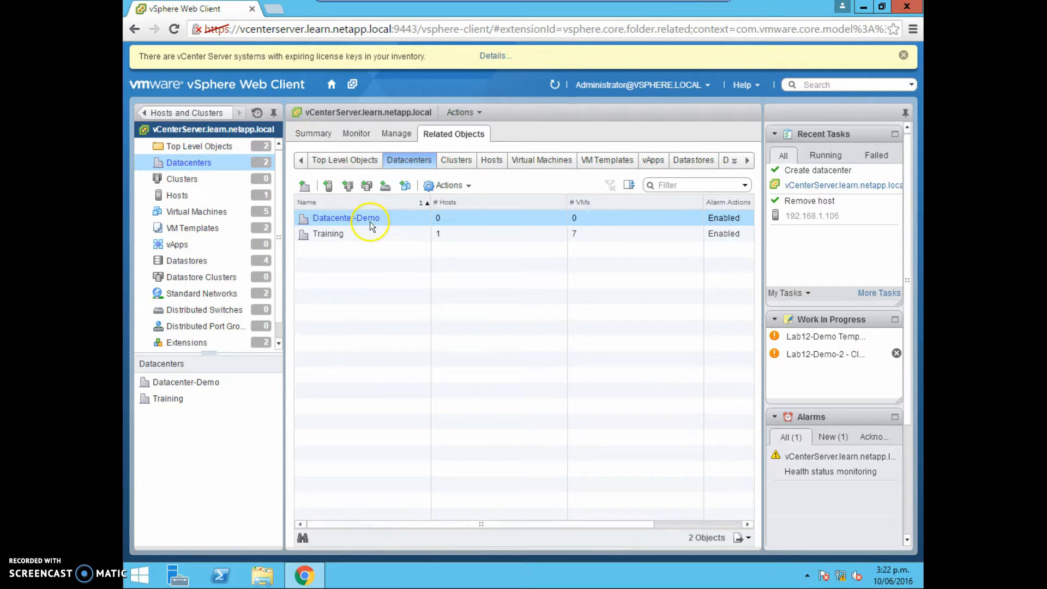
left_click(144, 112)
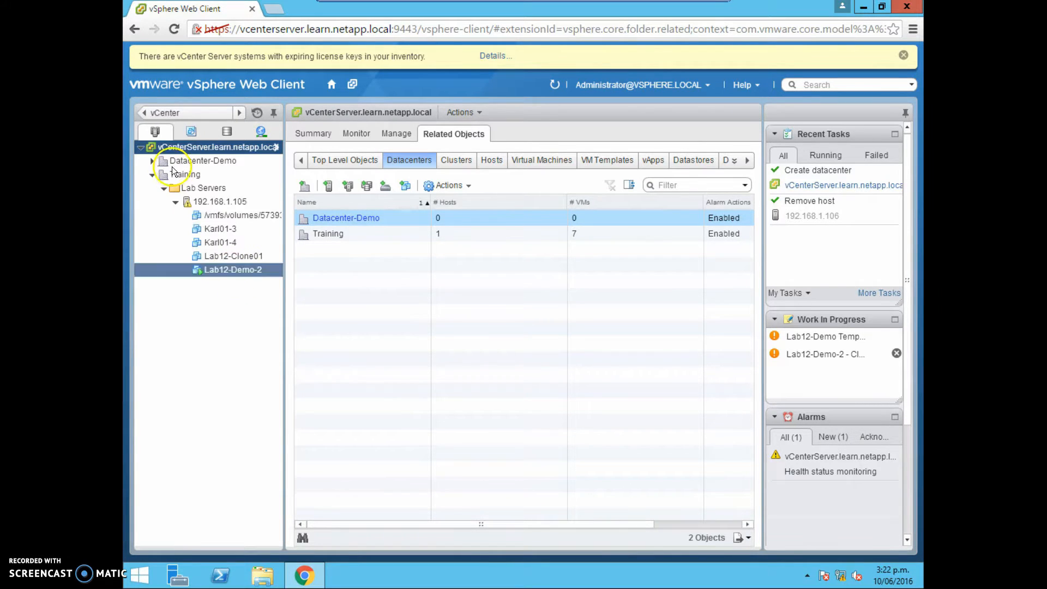
left_click(175, 159)
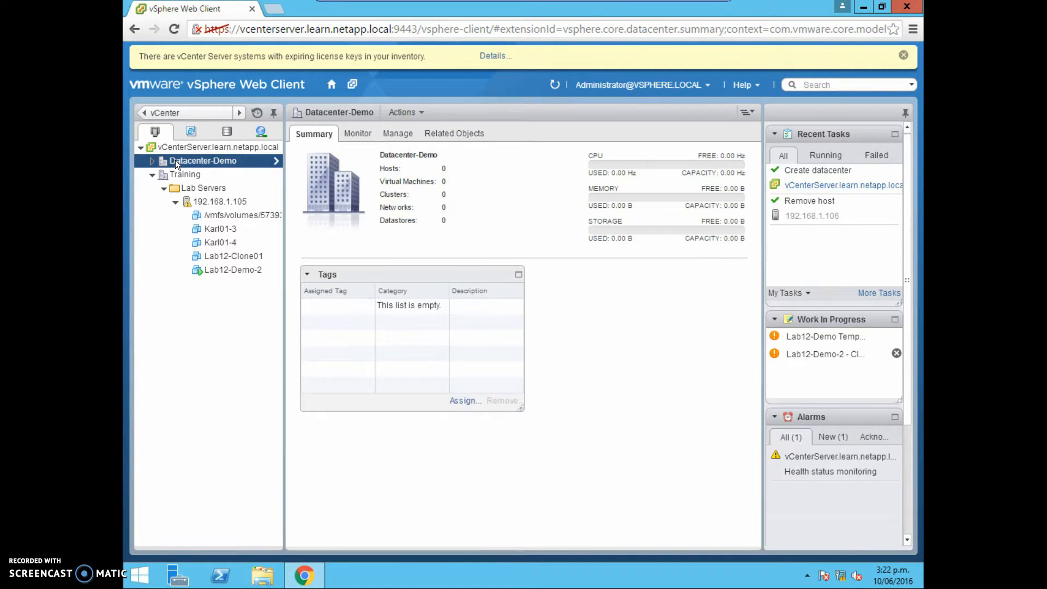
left_click(186, 161)
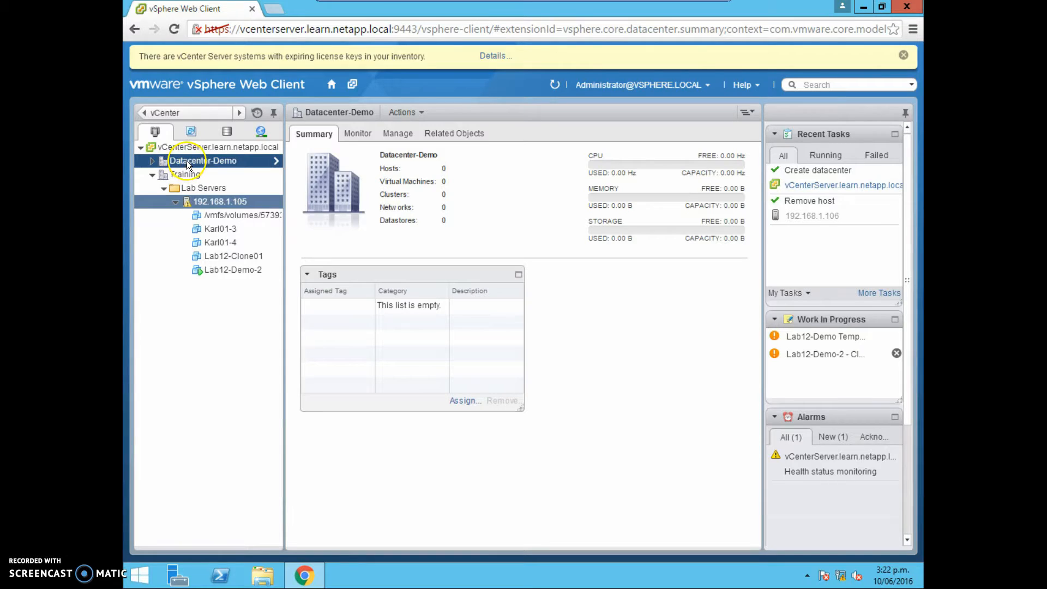
double_click(189, 163)
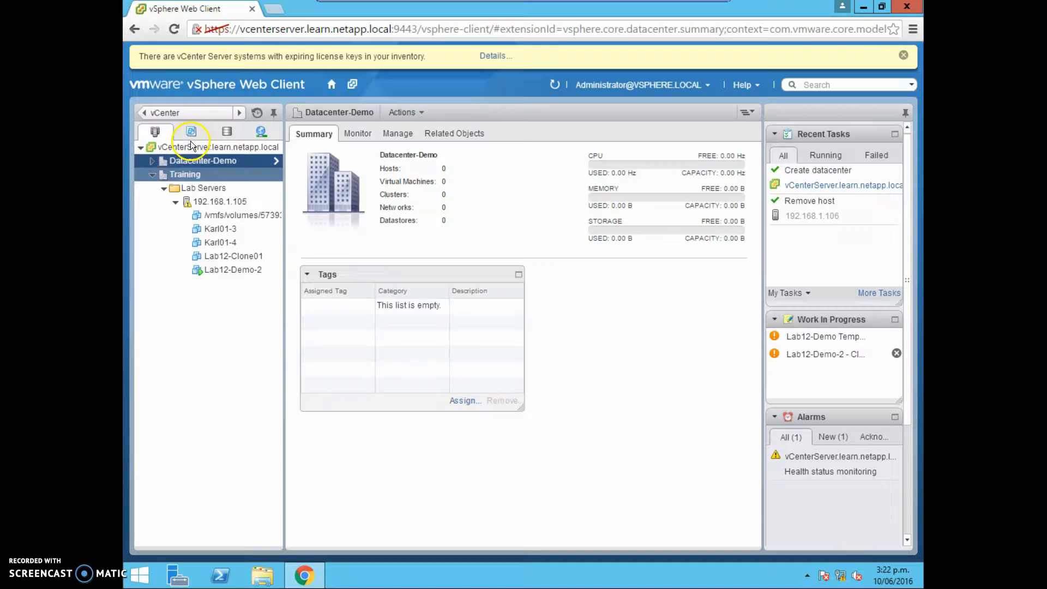
left_click(196, 160)
Start adding a host to Datacenter-Demo and enter the host address 192.168.1.106.
right_click(194, 162)
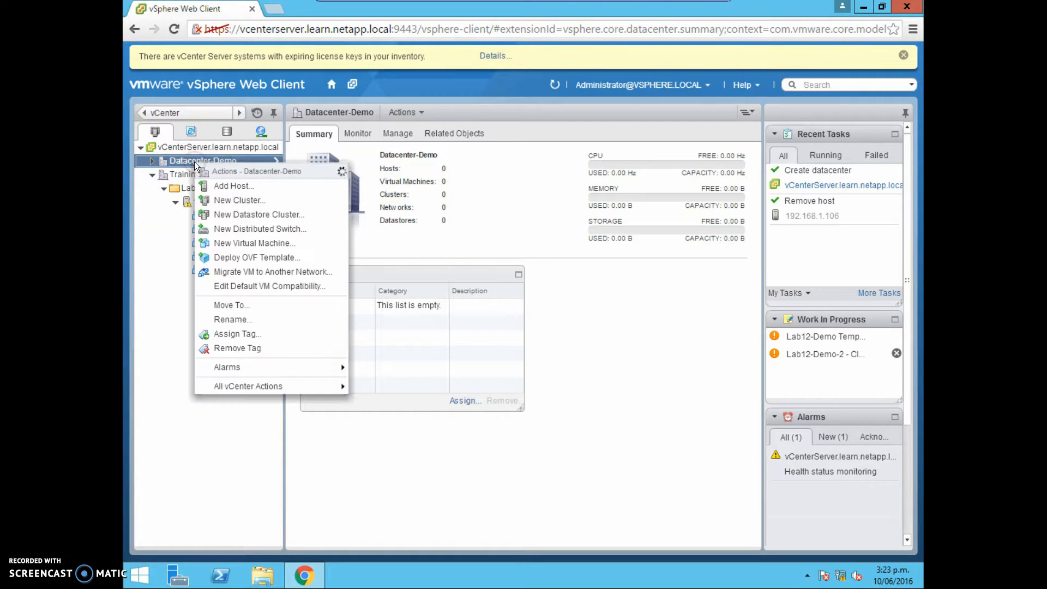
left_click(240, 186)
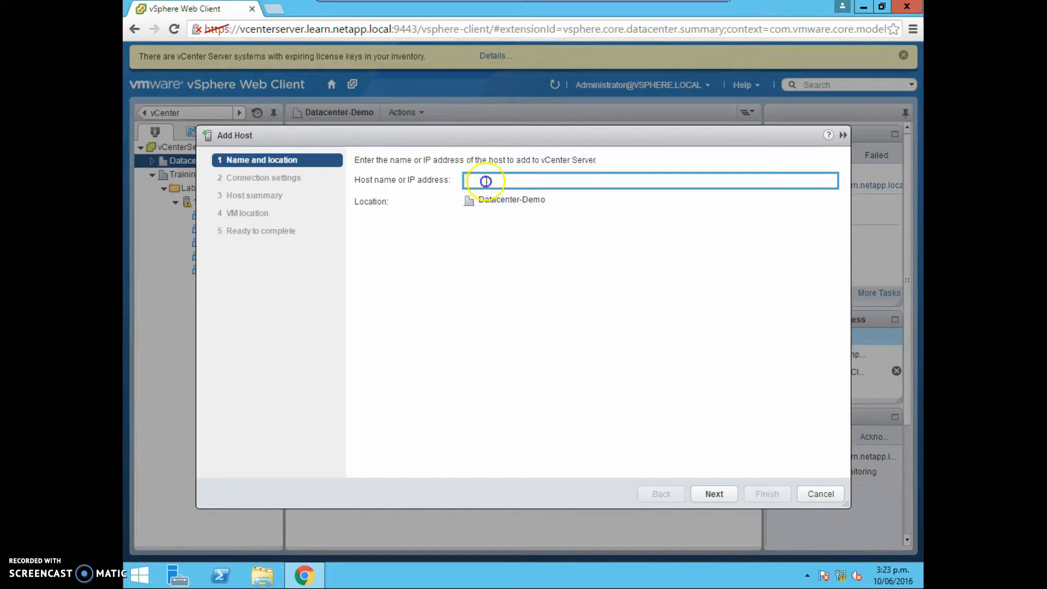
type("19")
type("68.1.106")
Switch to the vSphere desktop client and open ESXi02's console to read its IP address, then return to the vCenterServer console.
key("ctrl+alt+Return")
mouse_move(364, 579)
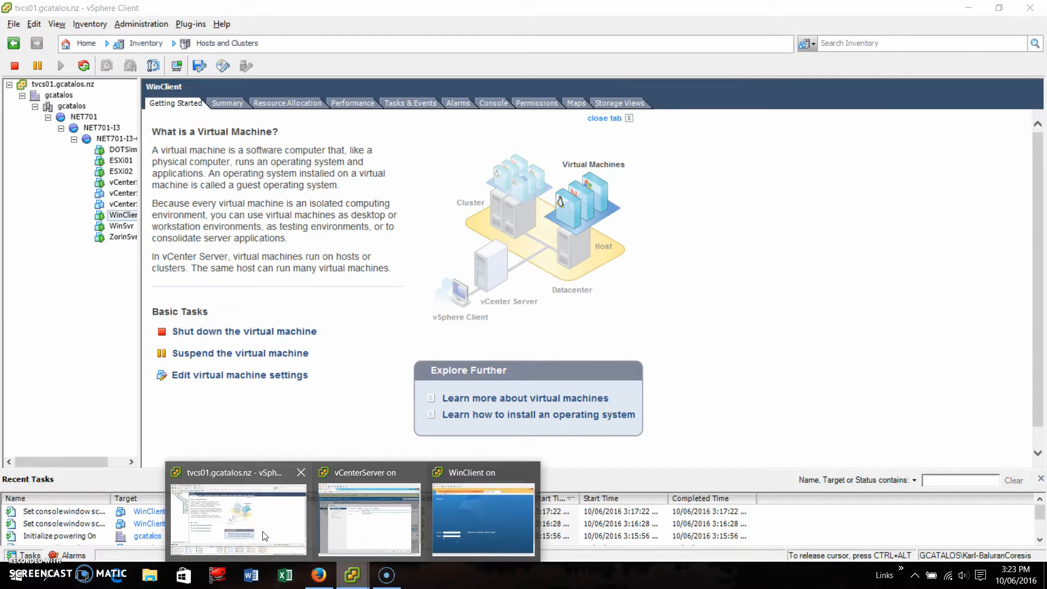
left_click(265, 535)
left_click(121, 173)
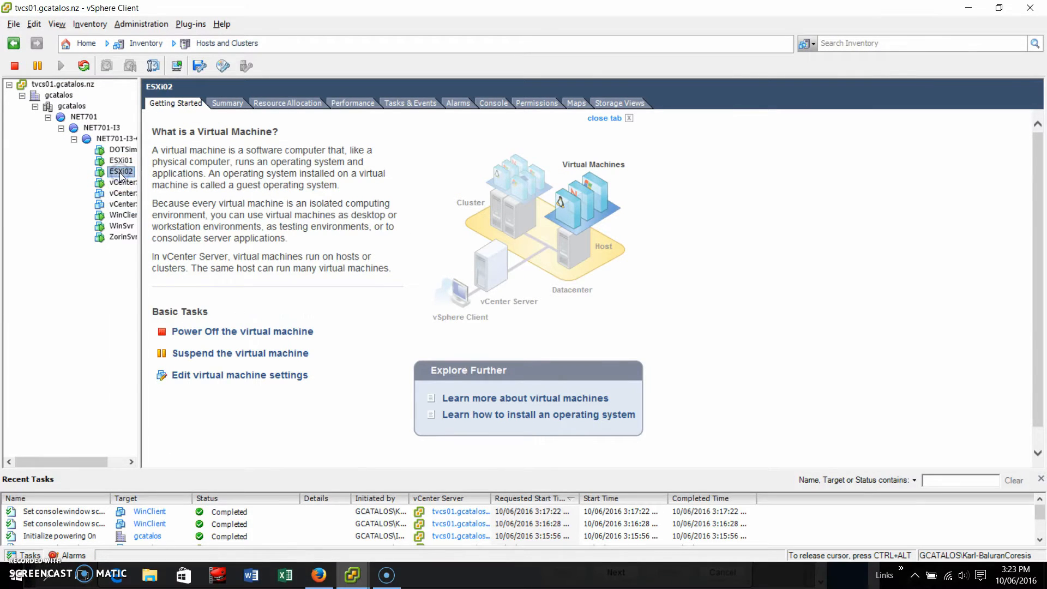
right_click(122, 171)
left_click(190, 221)
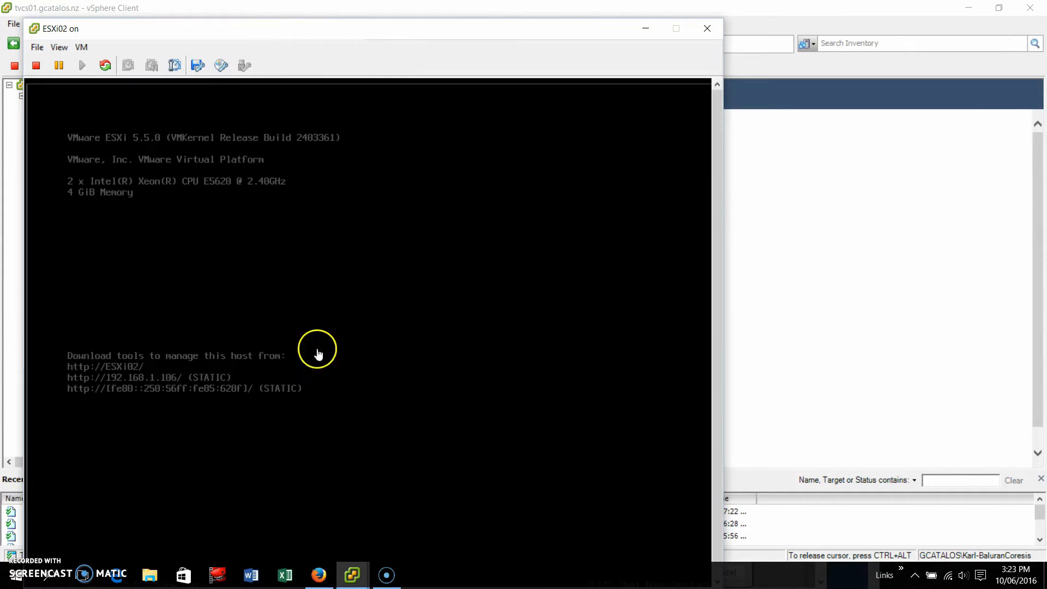
left_click(707, 29)
mouse_move(368, 571)
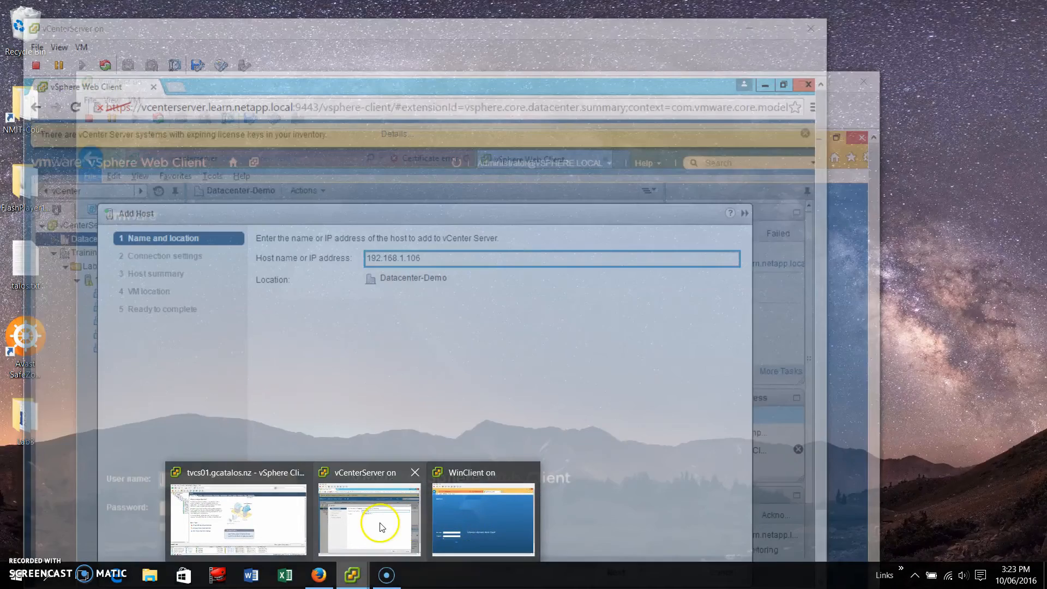
left_click(378, 463)
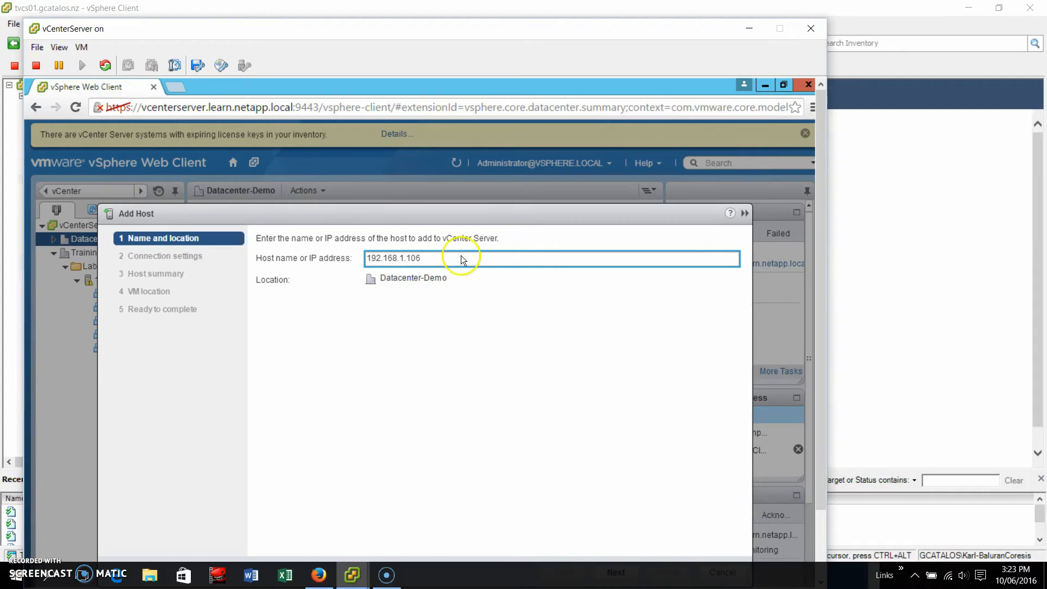
Proceed to connection settings and enter user name root and the host's root password.
key("ctrl+alt+Return")
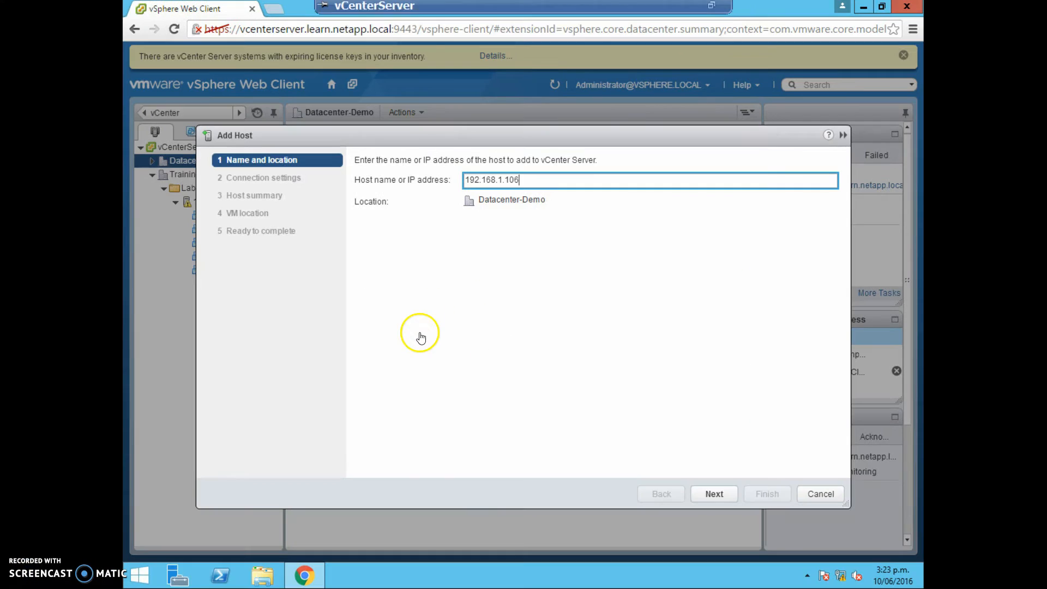
left_click(712, 492)
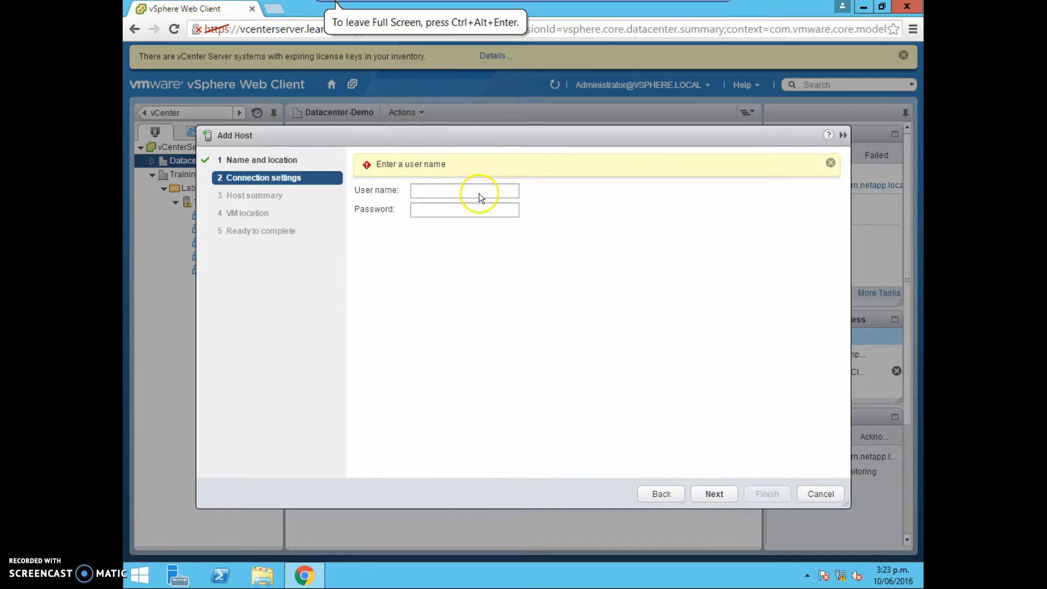
left_click(479, 193)
type("root")
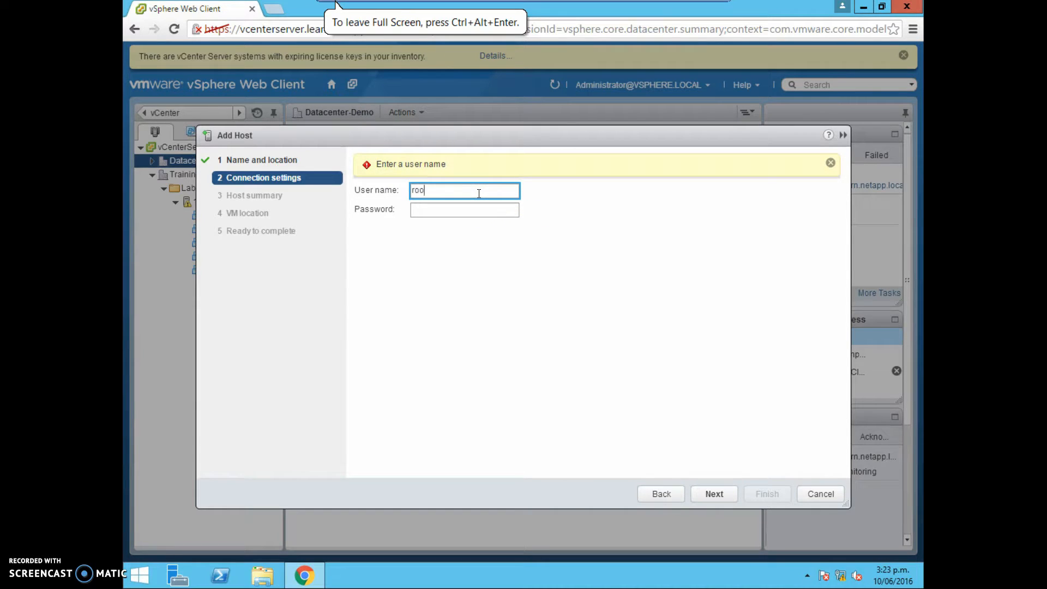
key("Tab")
type("*********")
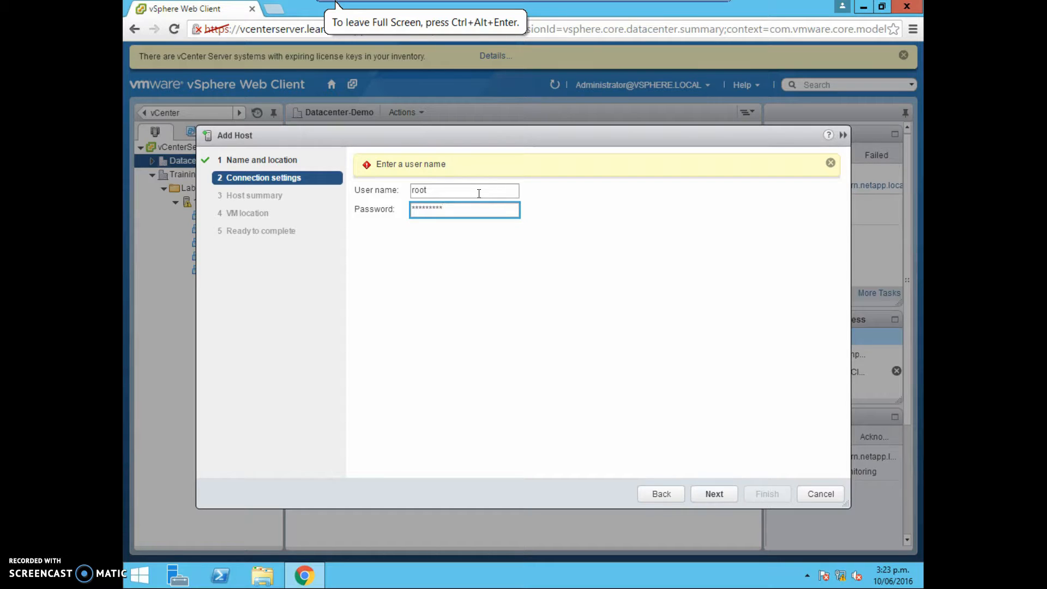
key("Return")
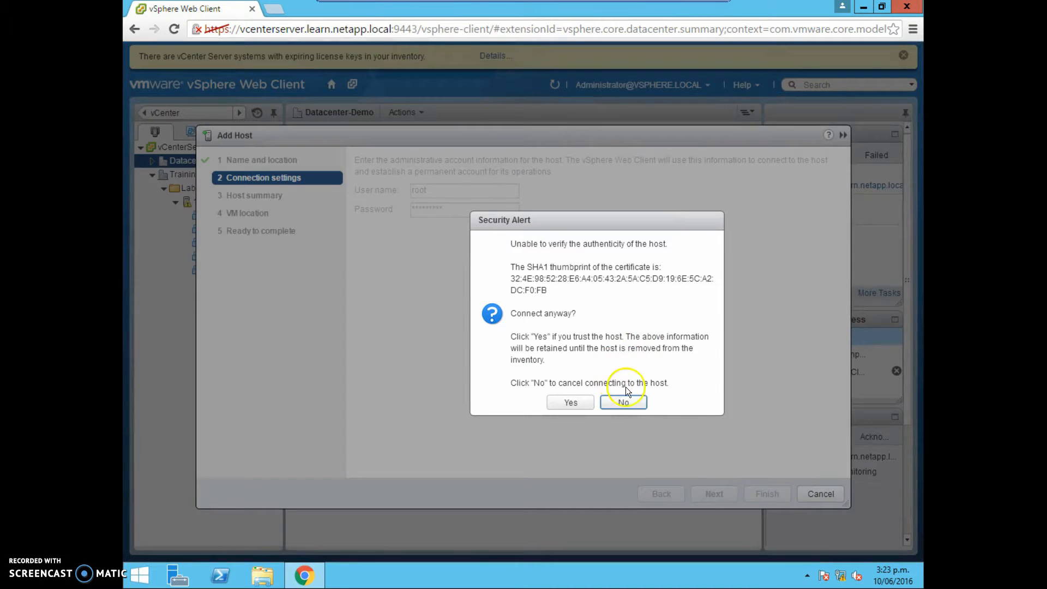
Trust the host's certificate and accept the defaults for host summary, evaluation license and lockdown mode.
left_click(567, 404)
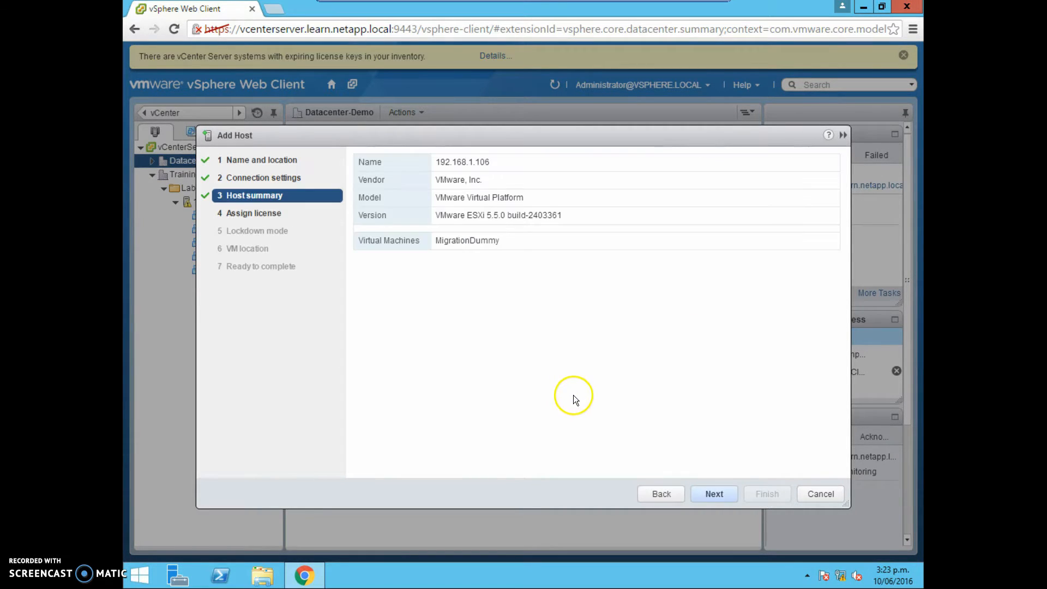
left_click(713, 493)
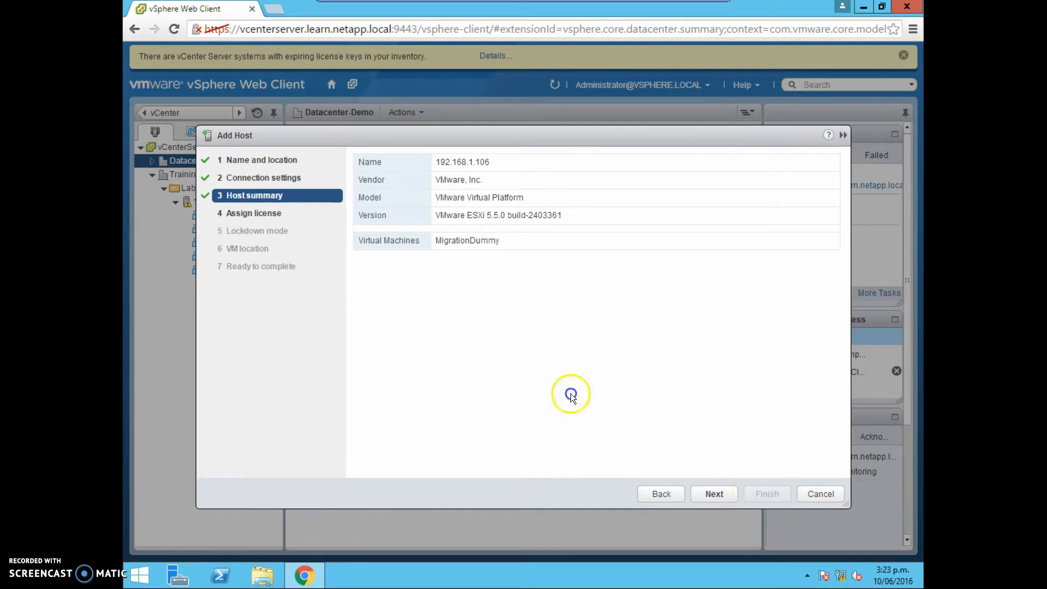
left_click(714, 494)
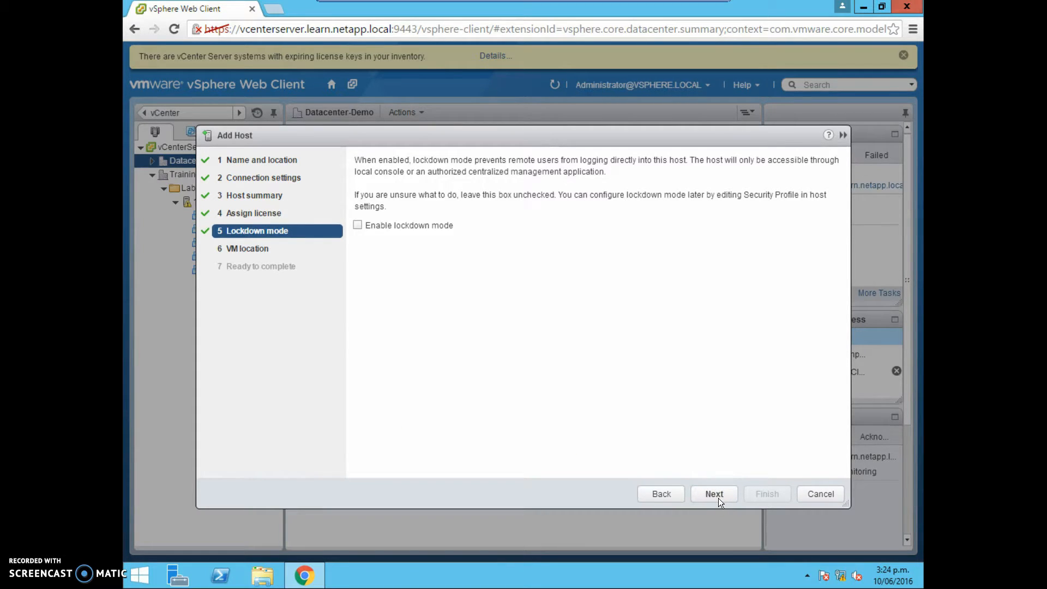
left_click(718, 496)
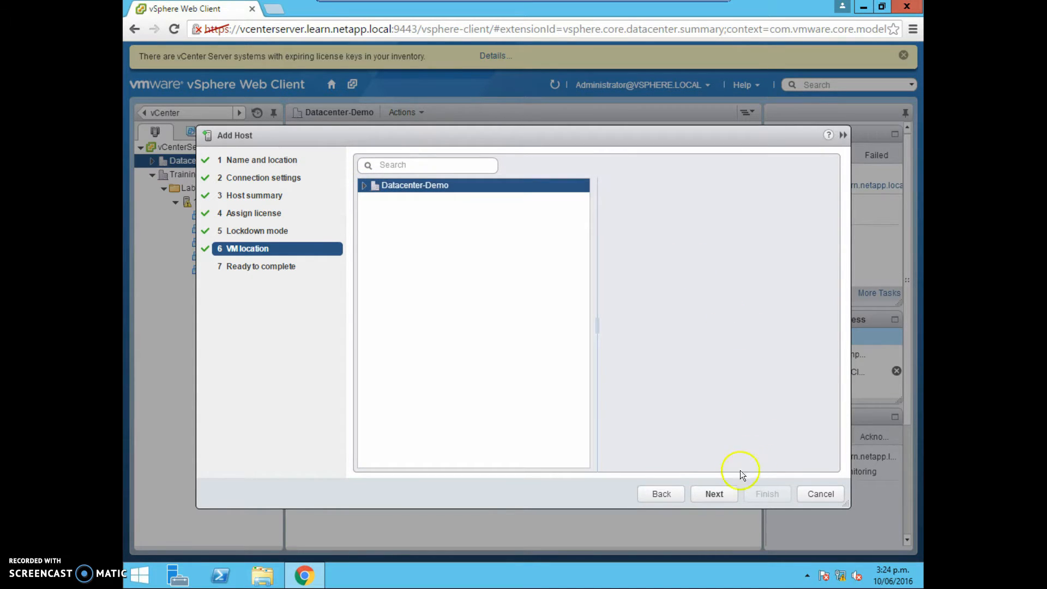
Keep Datacenter-Demo as the VM location and finish the Add Host wizard.
left_click(729, 491)
left_click(762, 496)
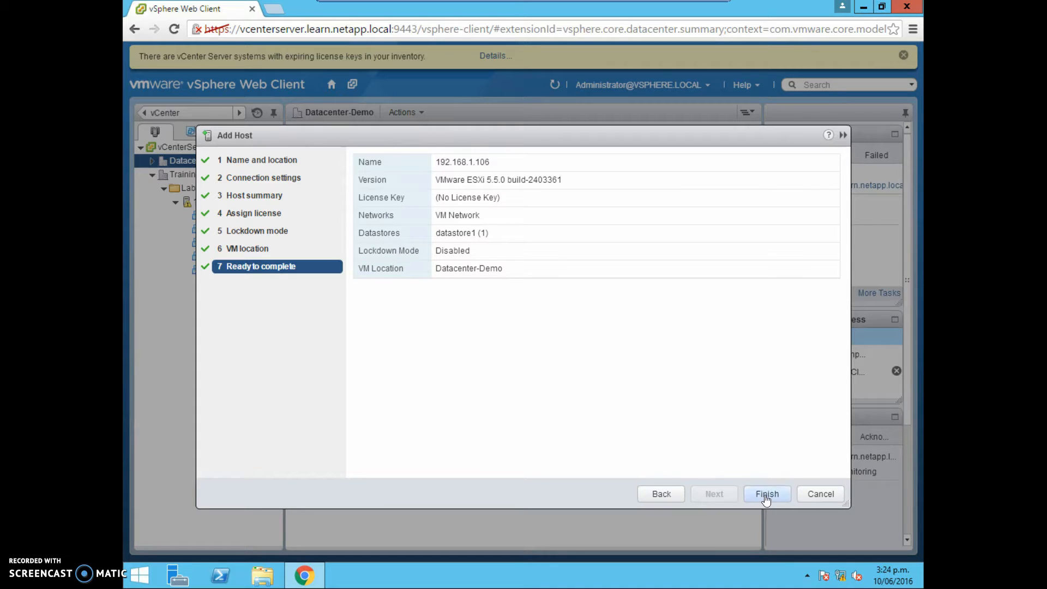
left_click(774, 494)
left_click(770, 492)
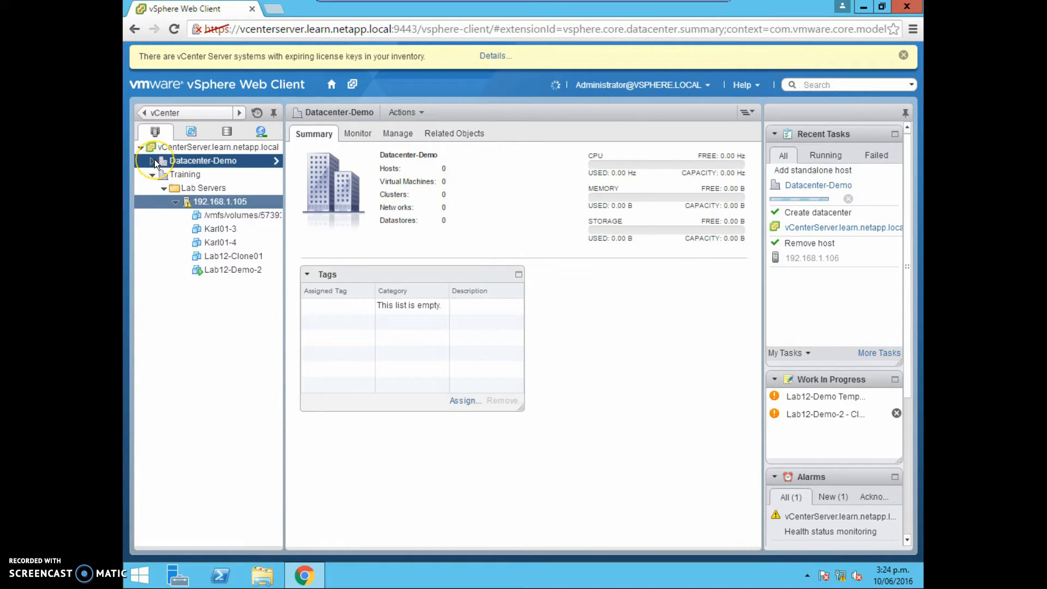
Check the add-host task, expand Datacenter-Demo and open host 192.168.1.106's networking settings.
left_click(806, 186)
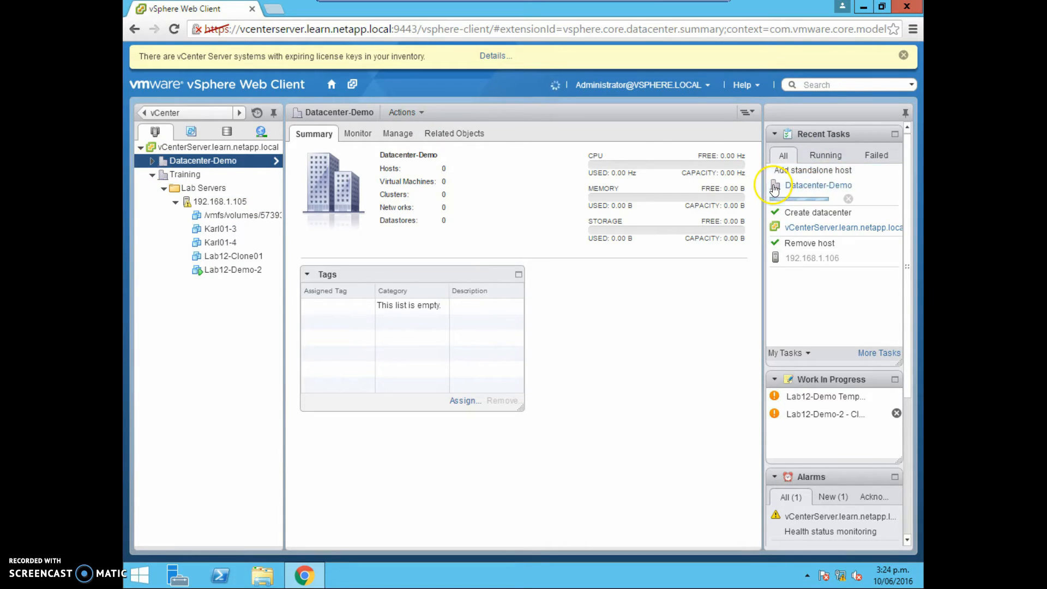
left_click(786, 186)
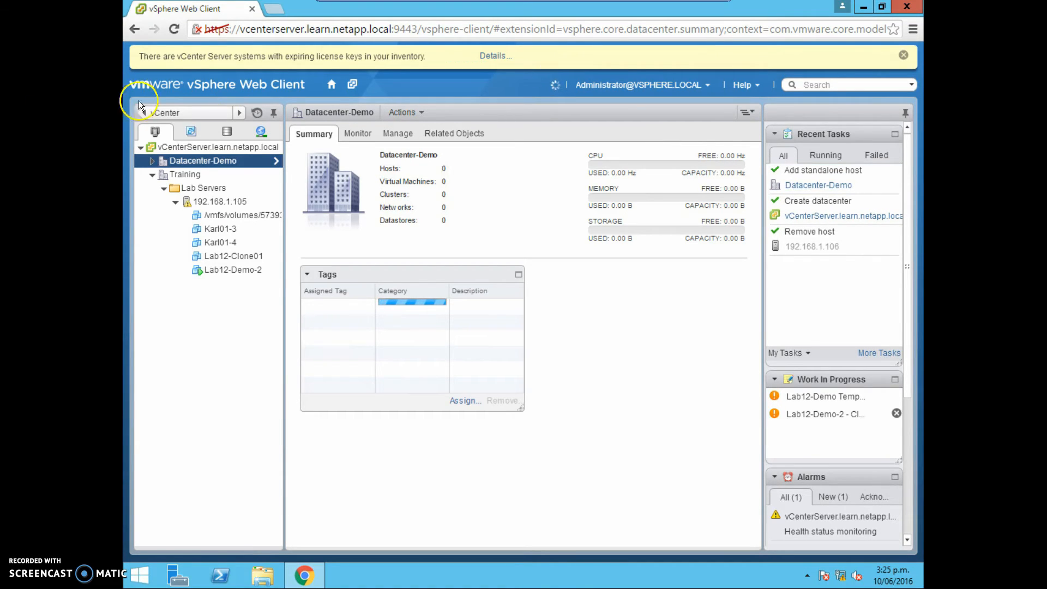
left_click(152, 161)
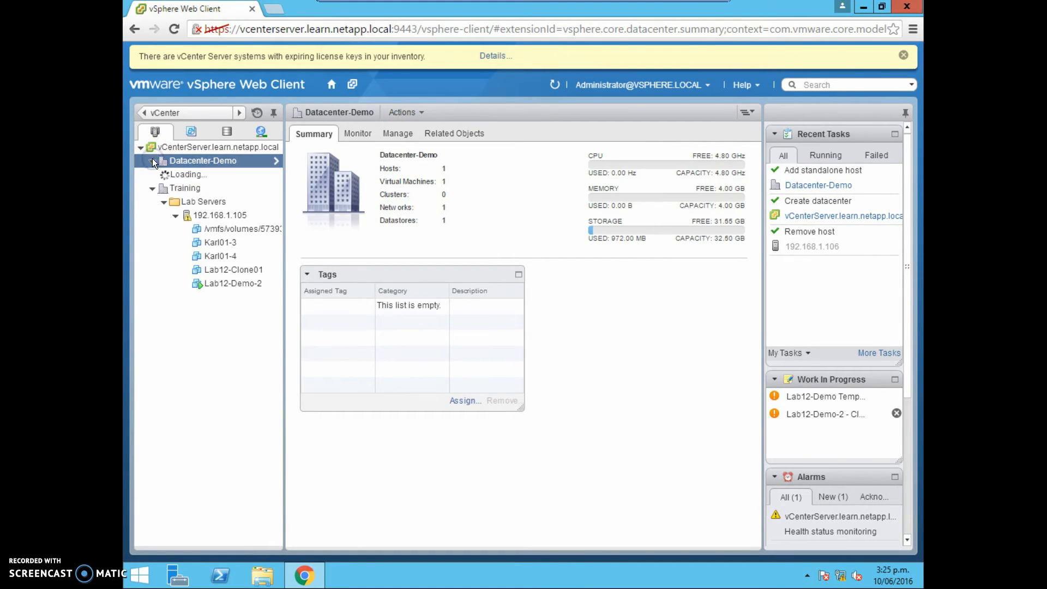
left_click(209, 174)
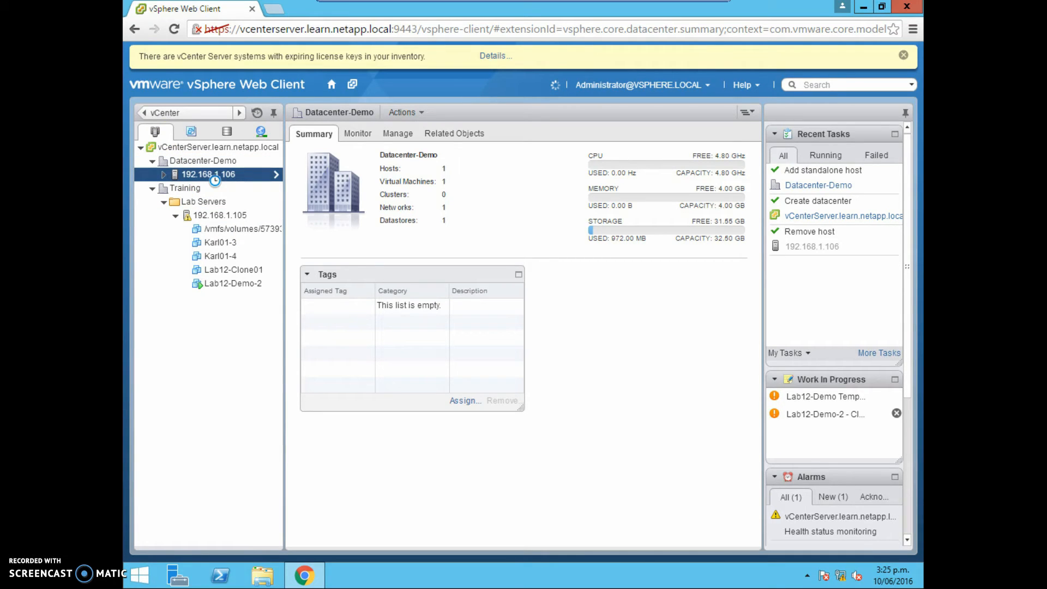
left_click(276, 174)
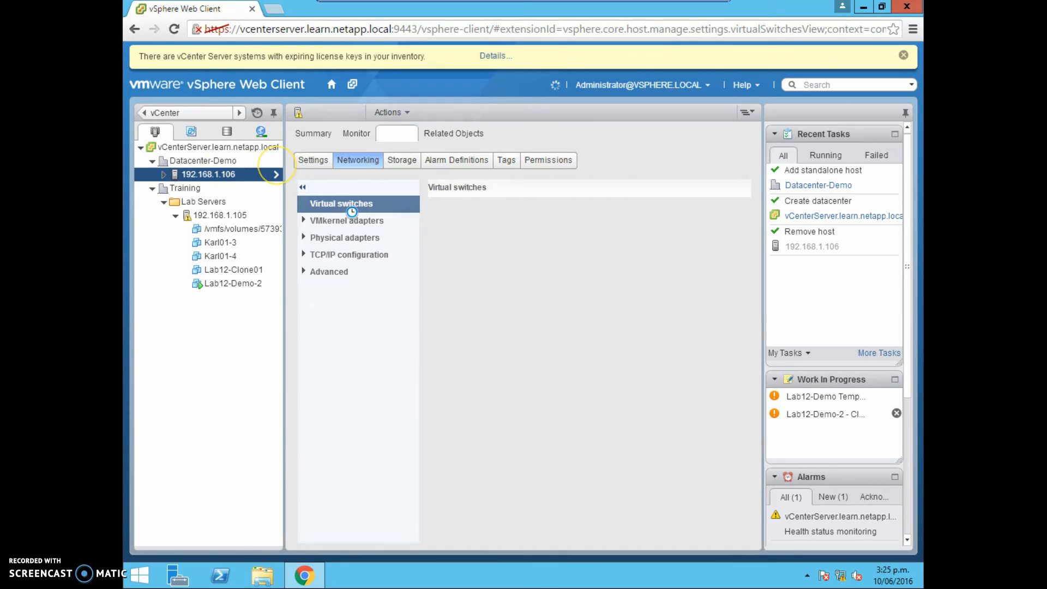